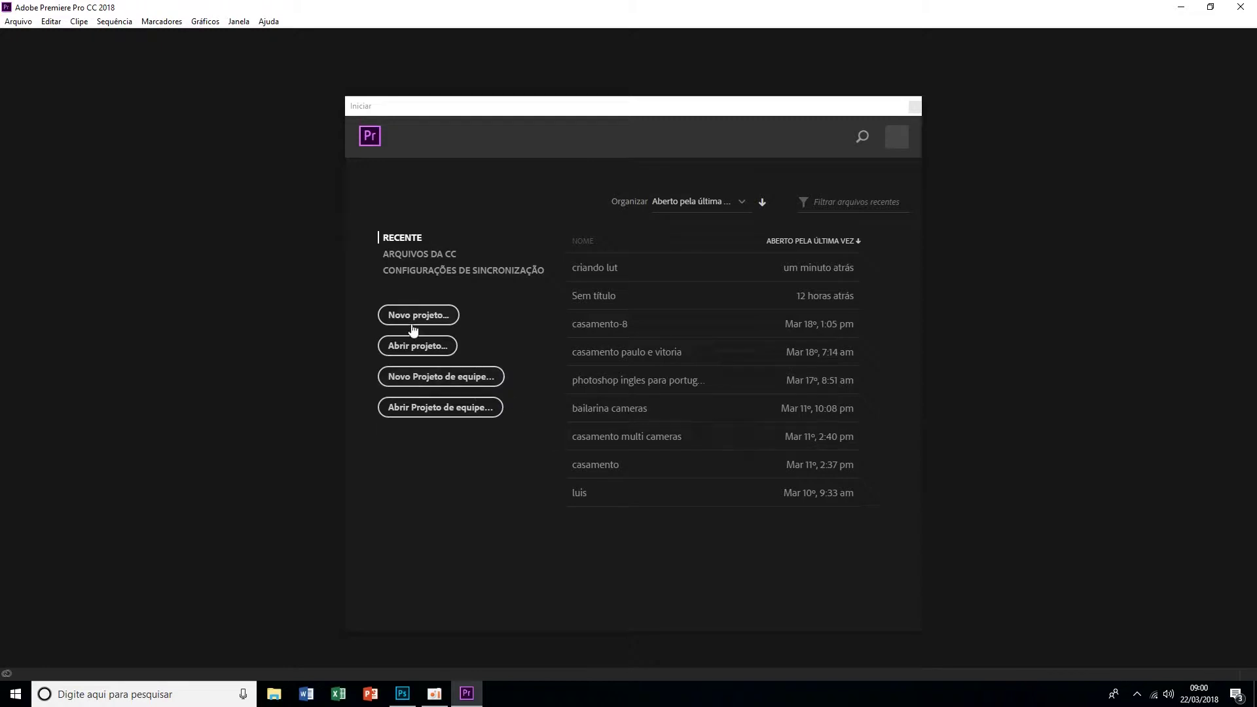
Open the recent 'criando lut' project from the Premiere Pro start screen.
click(437, 317)
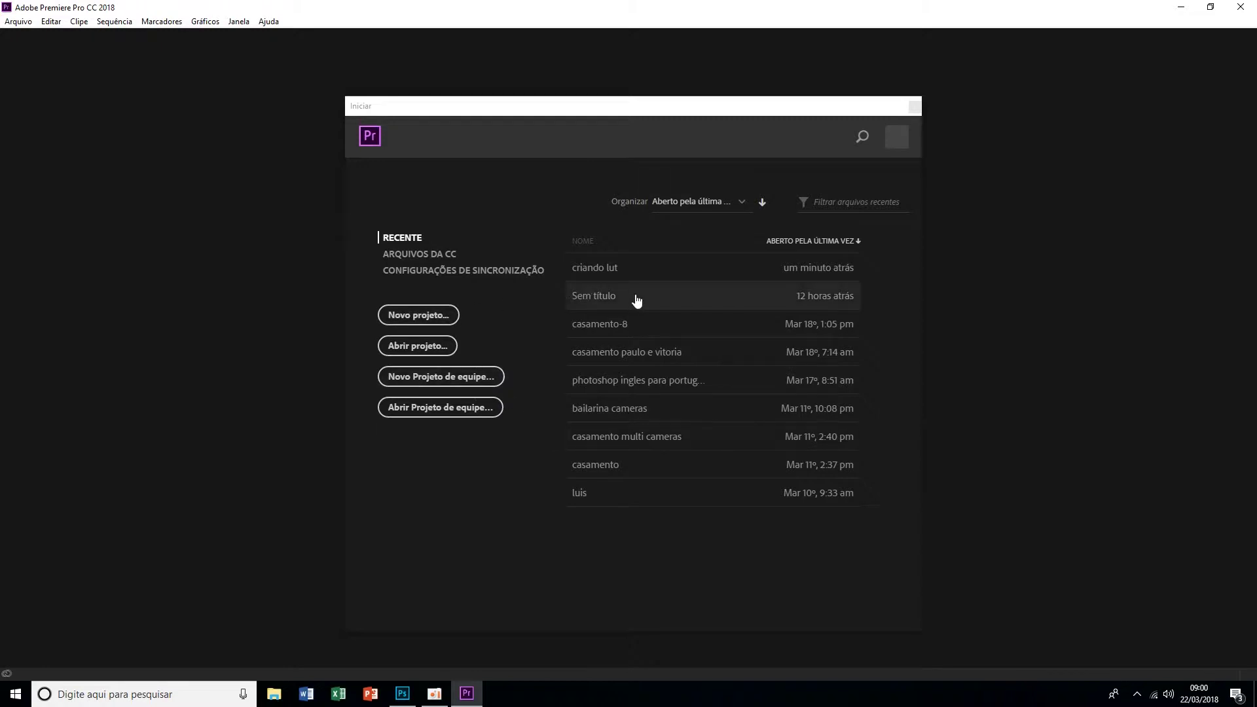
click(691, 276)
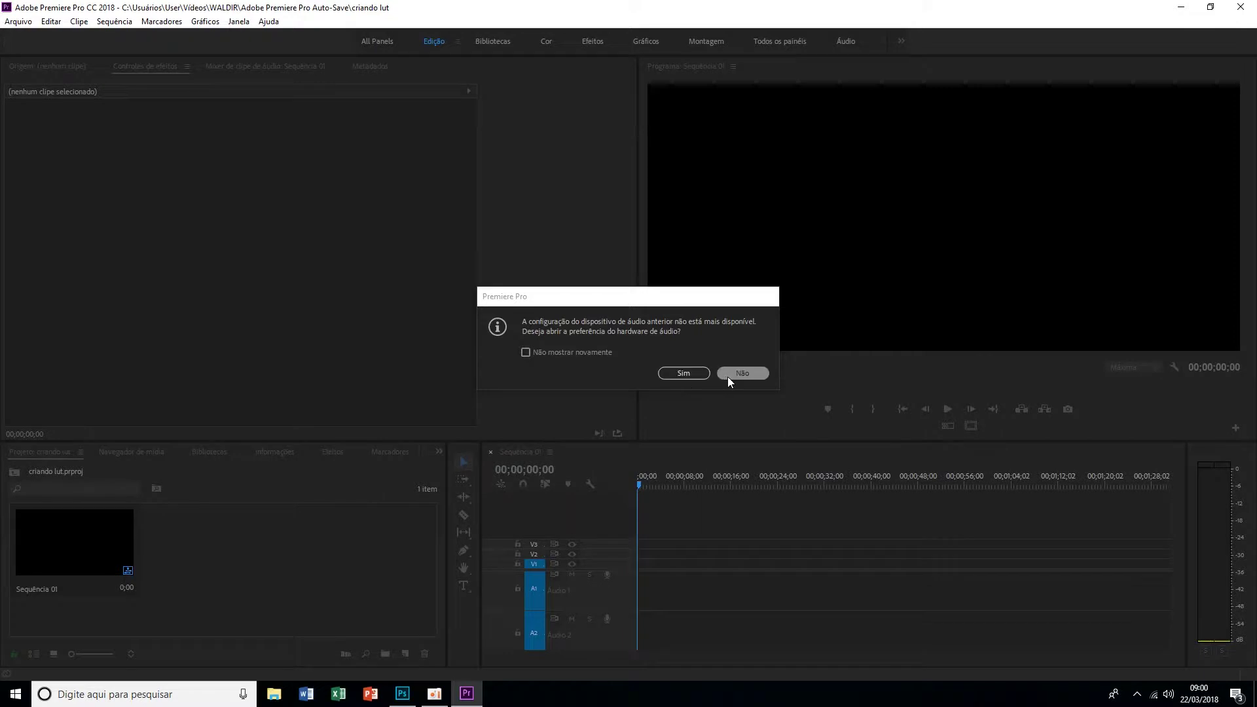
Accept the audio hardware notice and close the Hardware de áudio Preferences window.
click(684, 373)
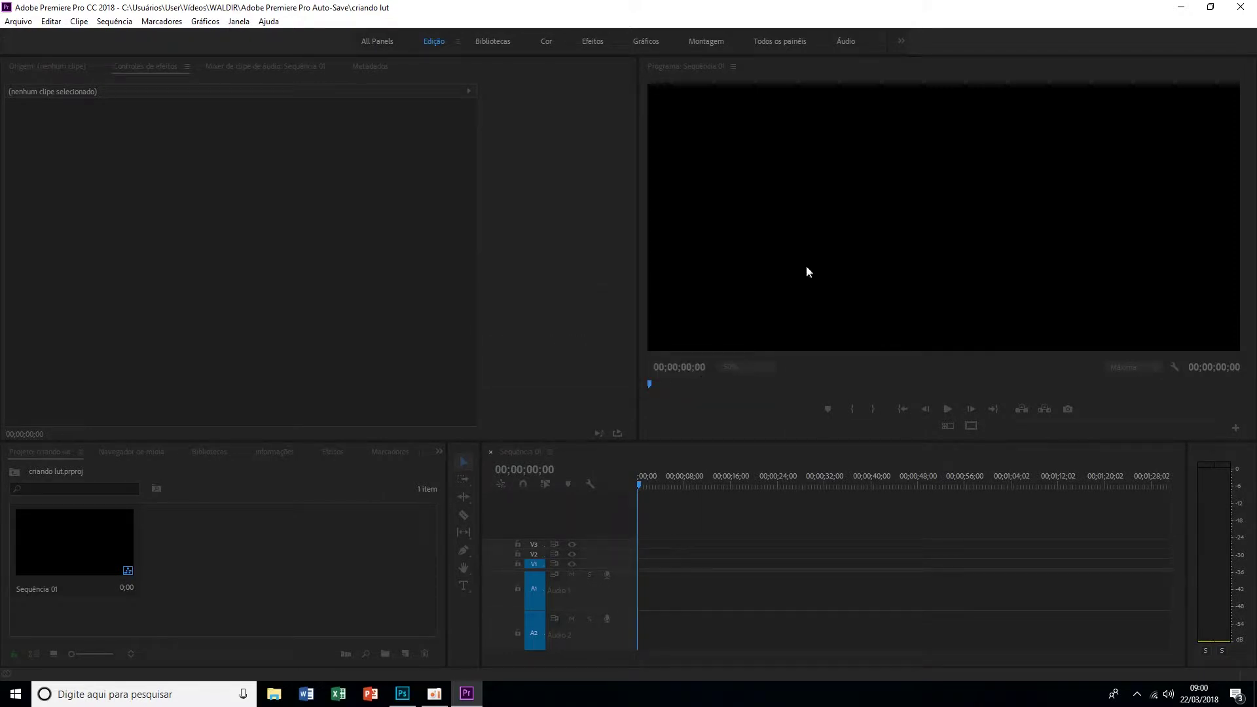
click(899, 141)
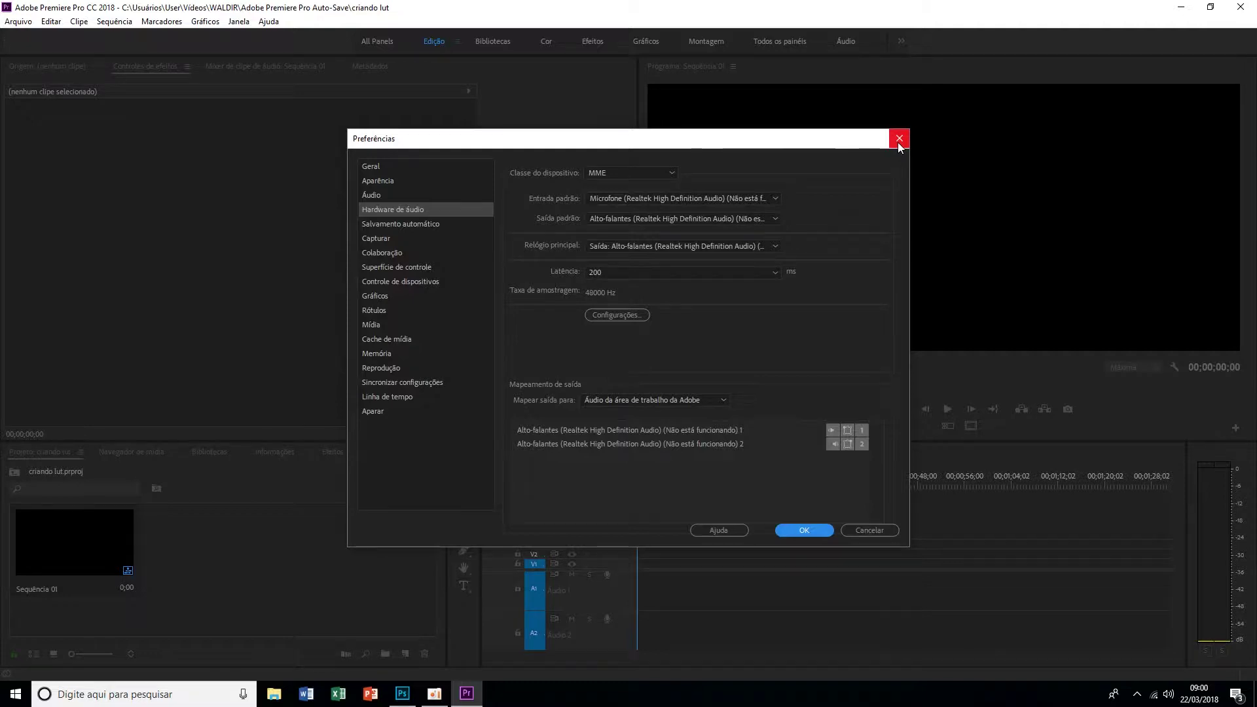
click(899, 141)
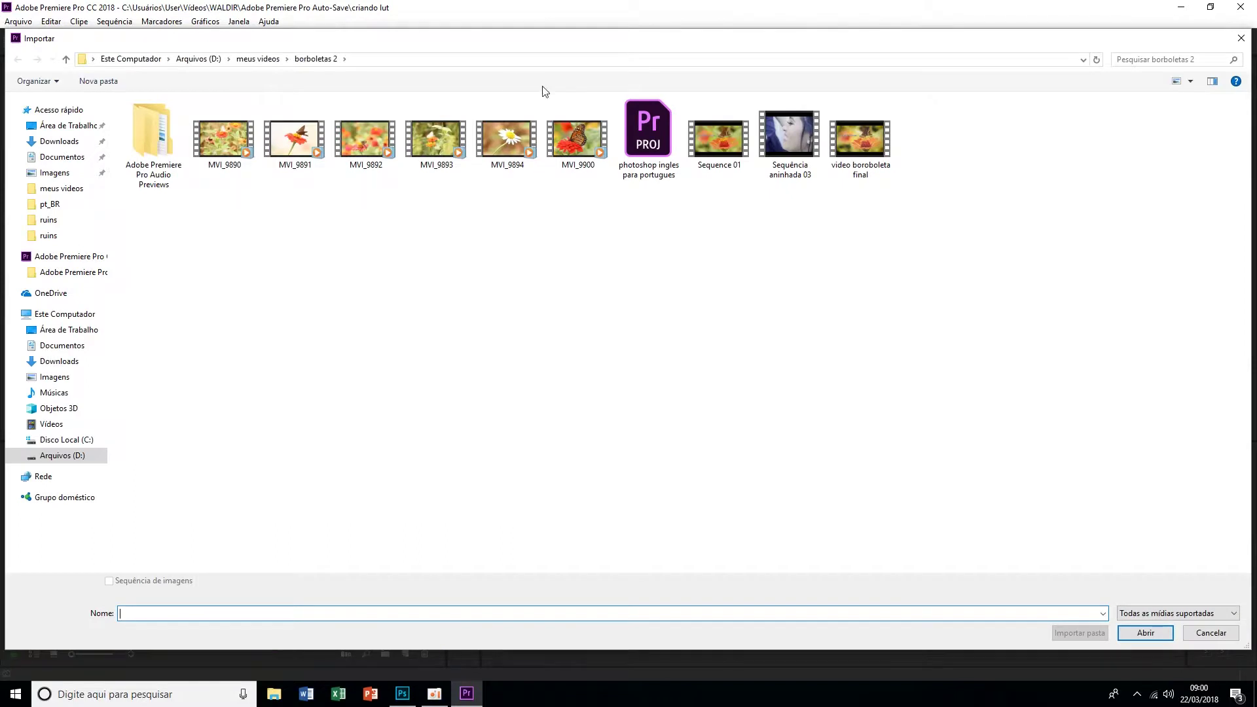
Import the MVI_9890 clip and place it at the start of Sequência 01.
click(215, 143)
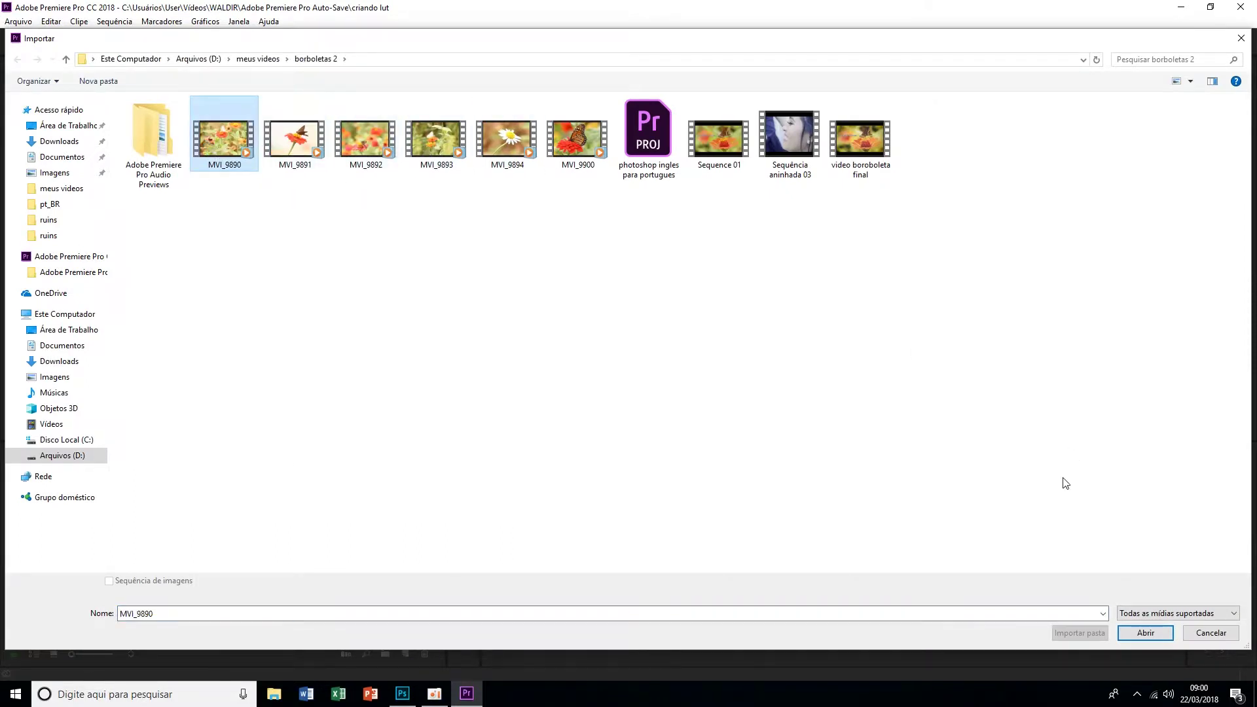
click(1146, 633)
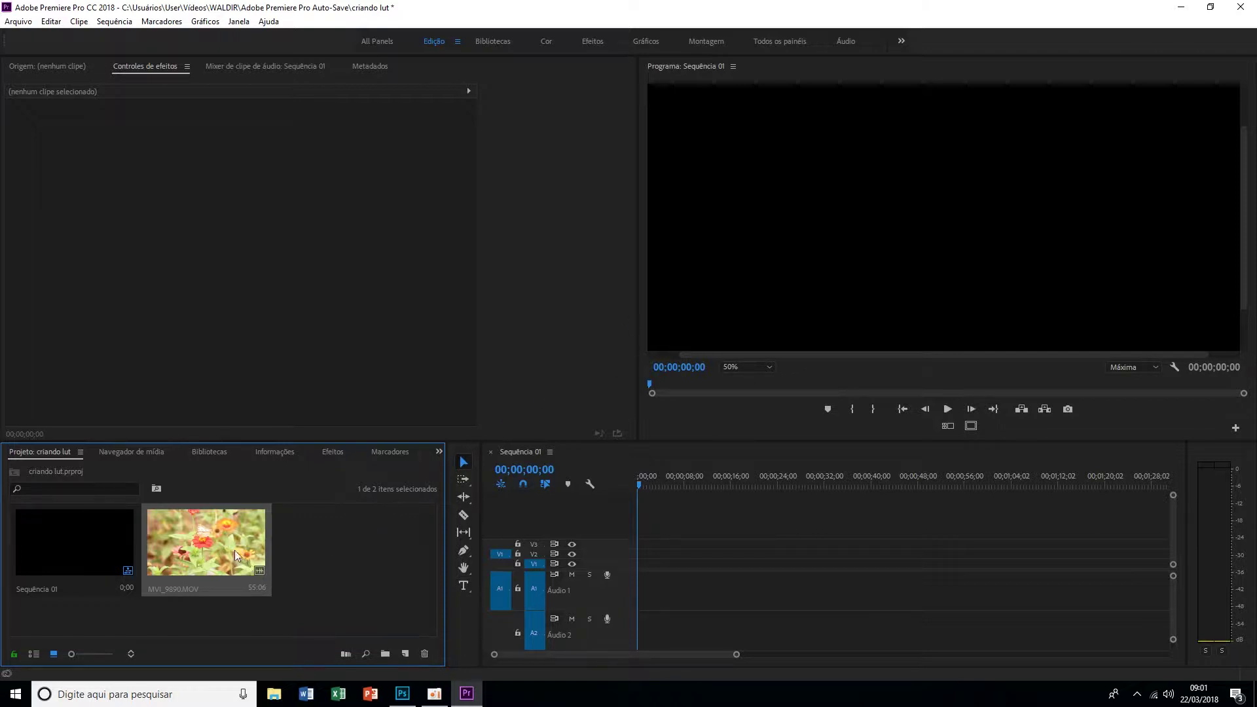
drag(206, 549, 681, 594)
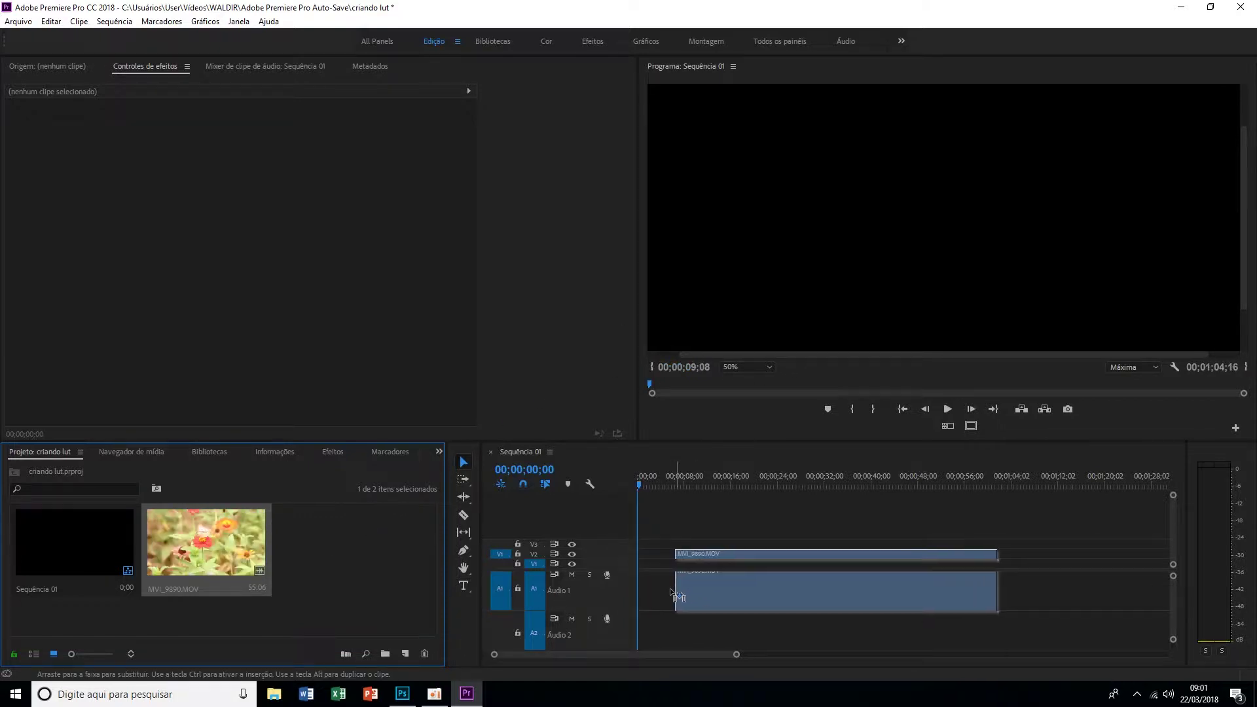
drag(681, 594, 639, 594)
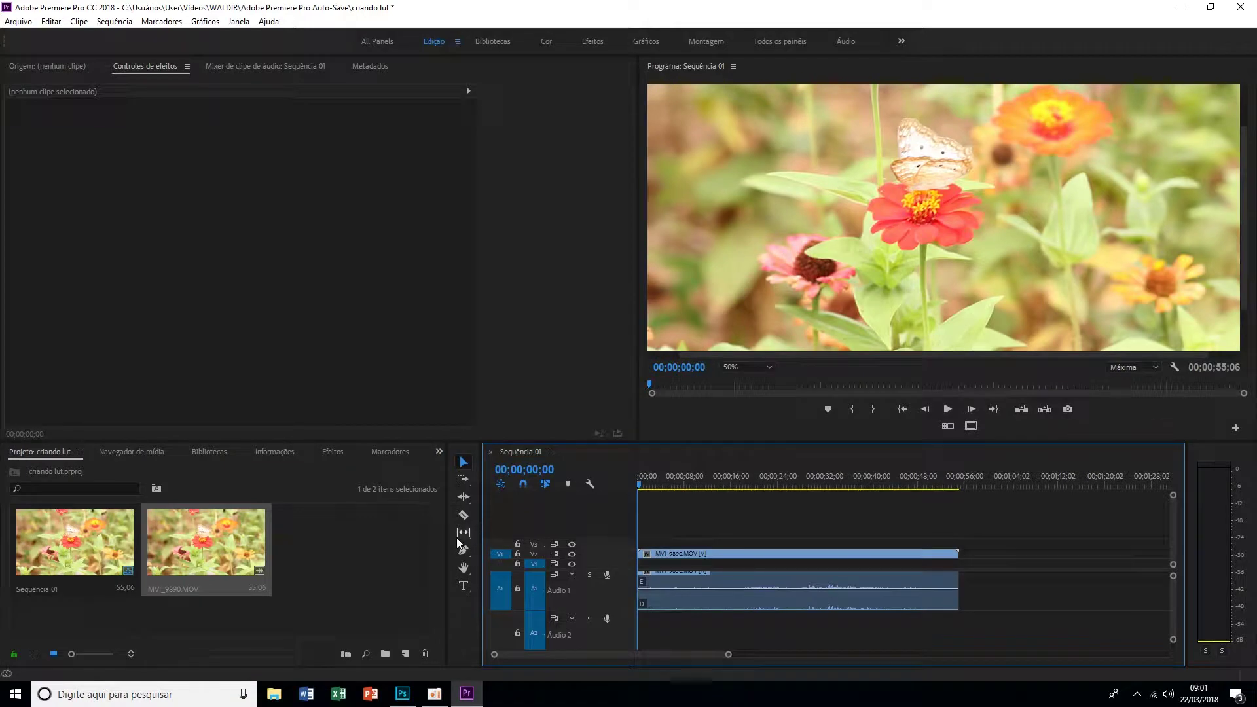
Resize the panel dividers so the Program monitor is wider and taller.
drag(449, 542, 339, 542)
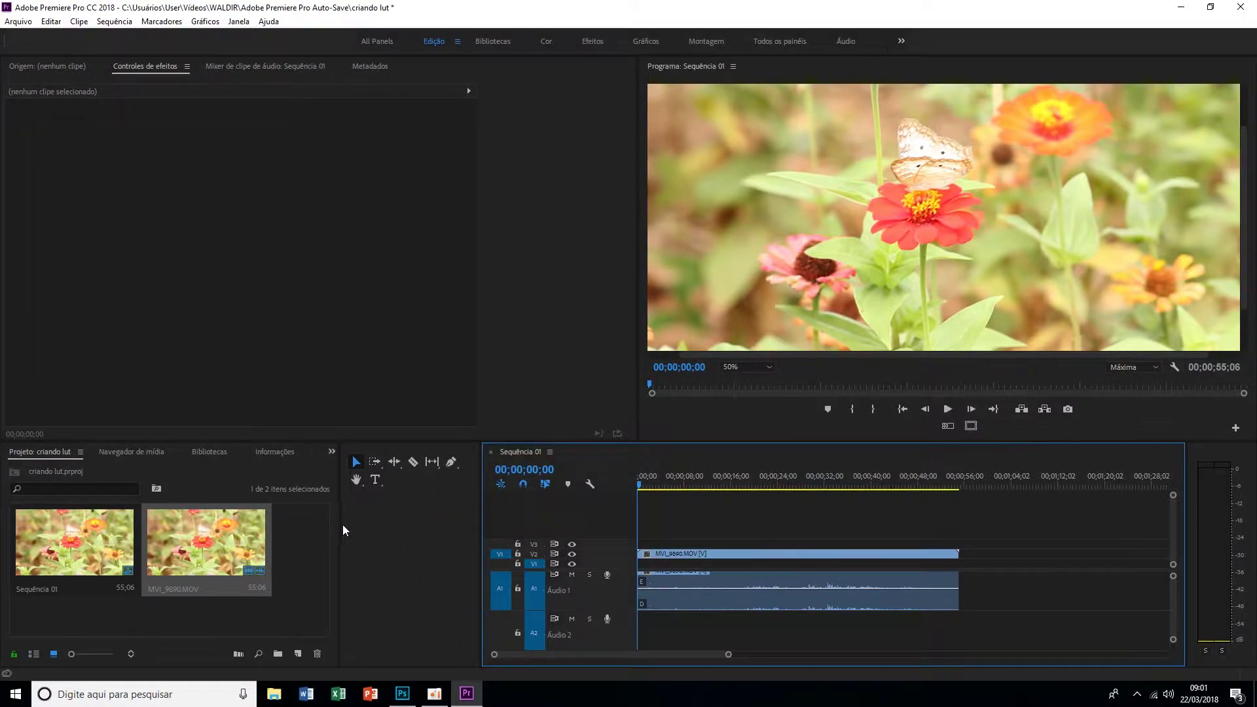
drag(341, 524, 417, 524)
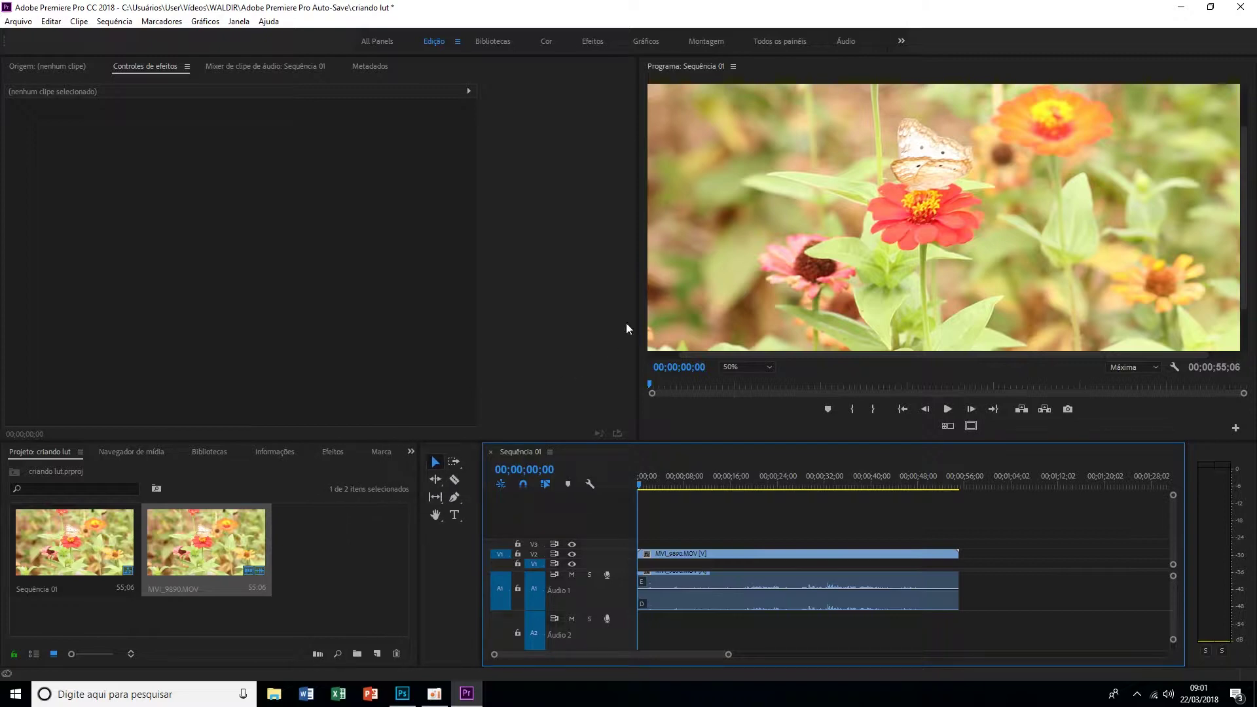
drag(637, 327, 444, 343)
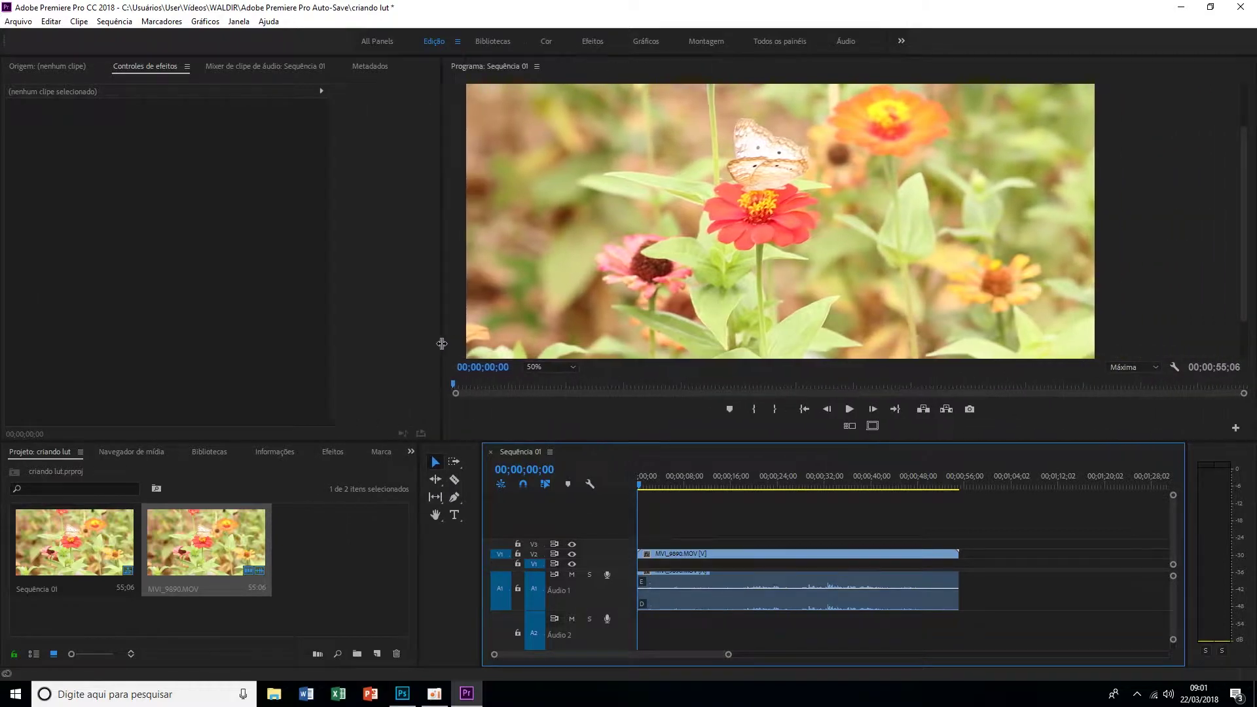
drag(891, 443, 898, 522)
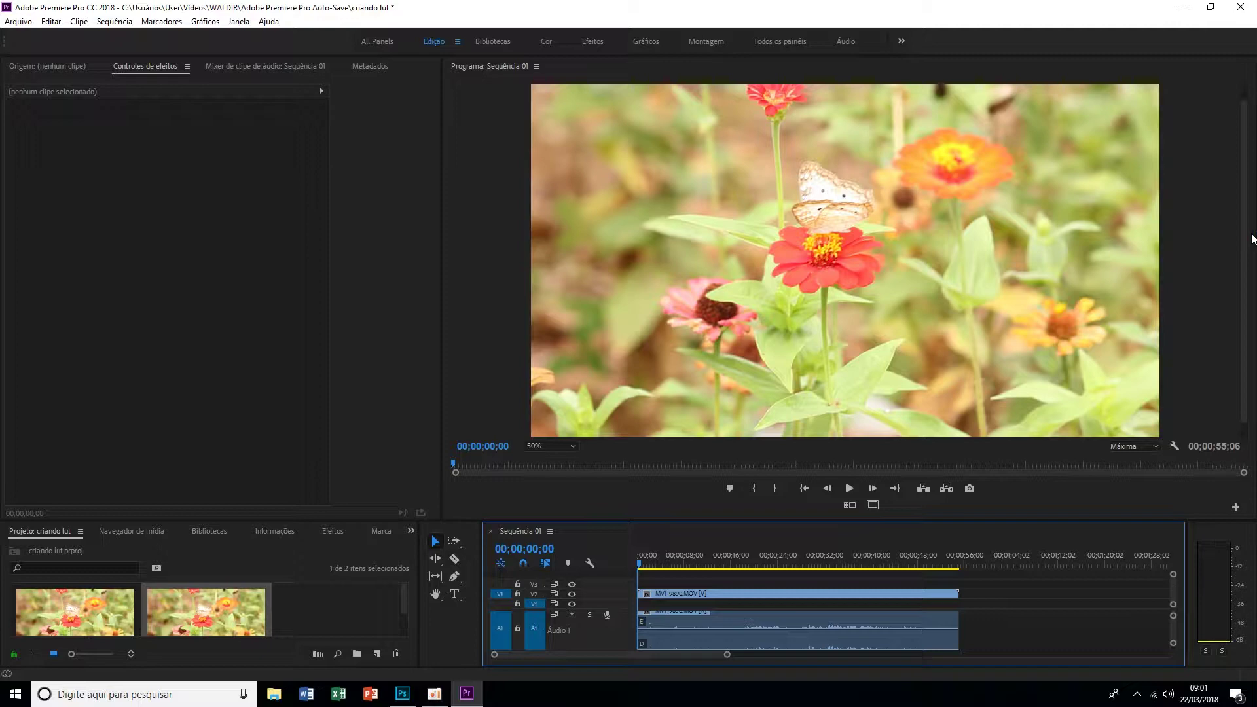
Play the clip, stop on the butterfly at 00;00;02;28, and bring up Export Frame.
click(849, 489)
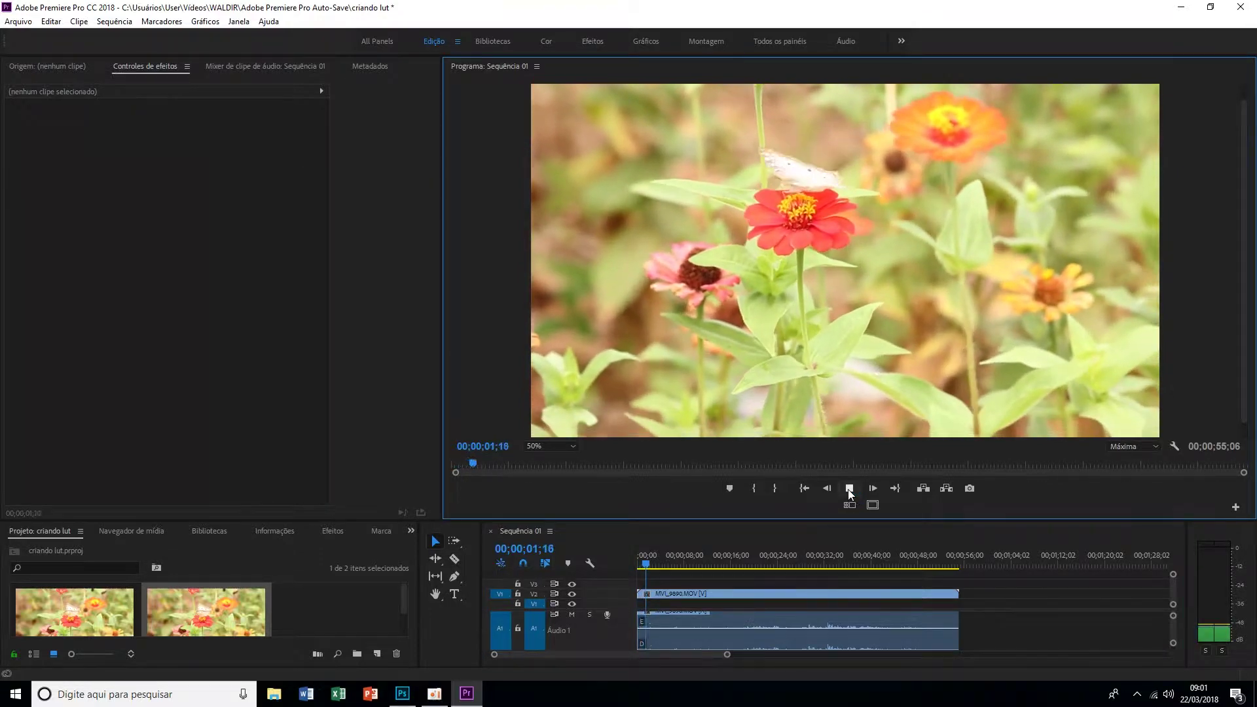
click(849, 490)
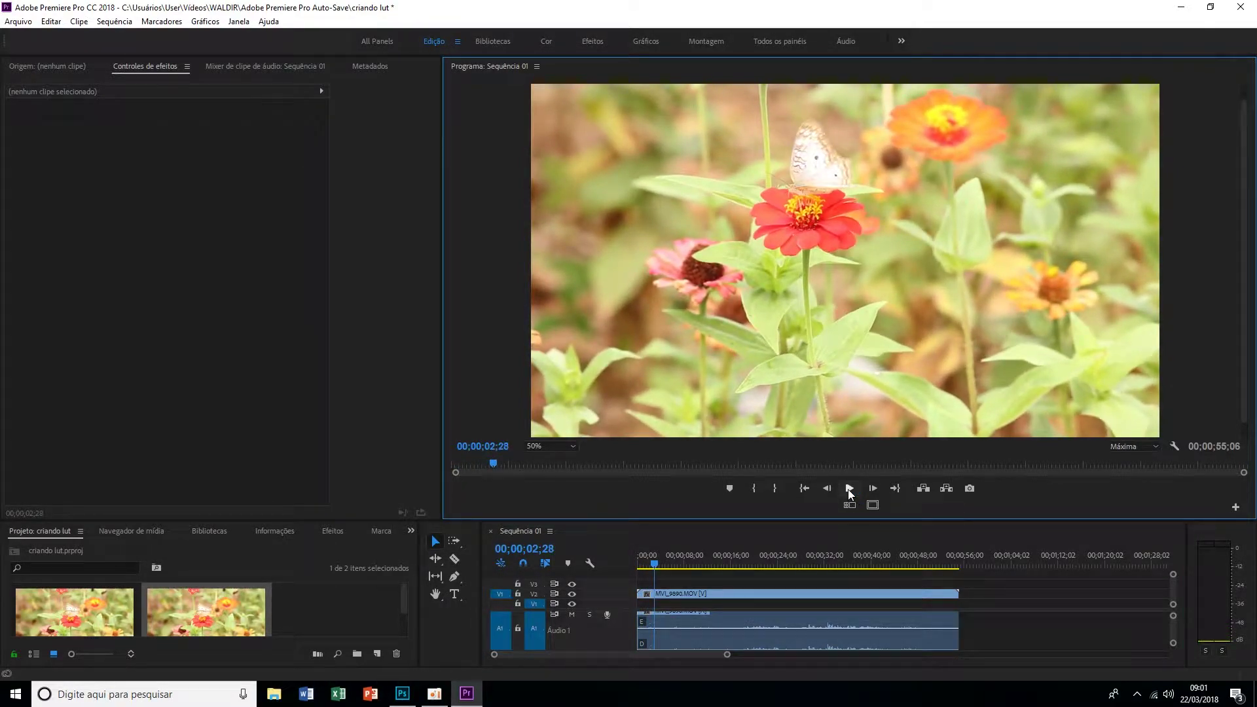
click(970, 489)
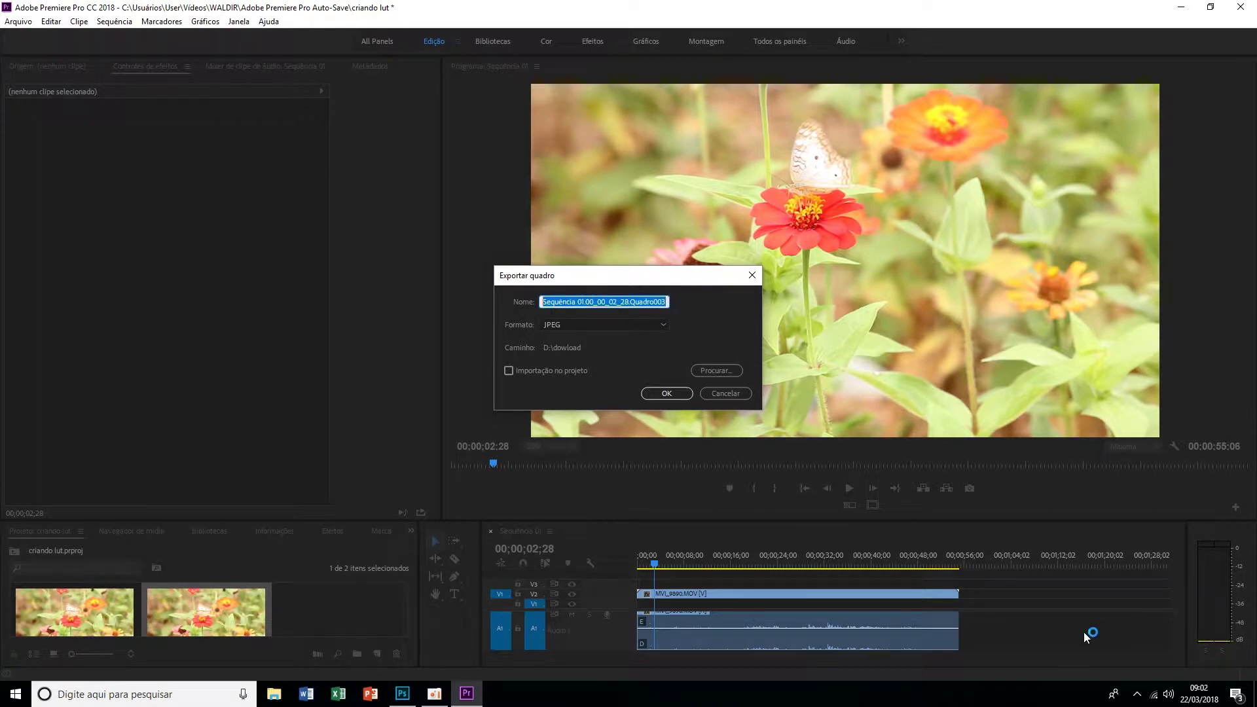
Export the frame as a JPEG named 'lut color' to D:\dowload, then minimize Premiere.
text(c)
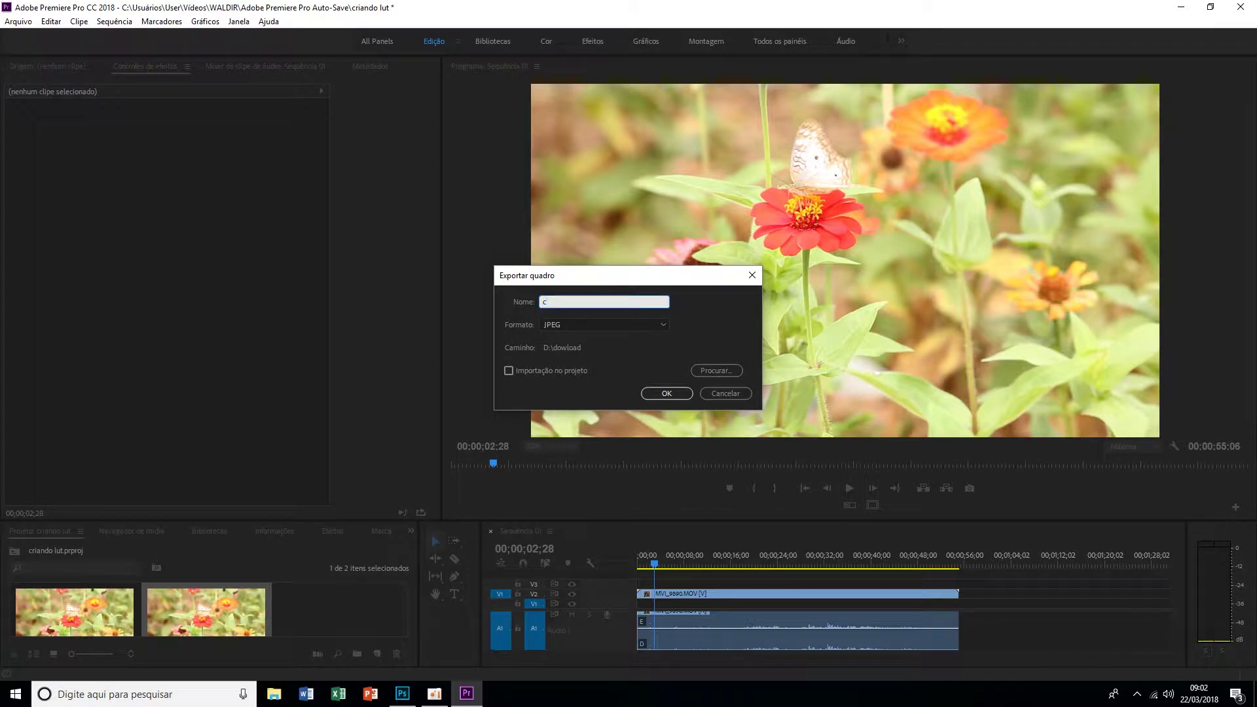
text(lu)
text( color)
click(666, 394)
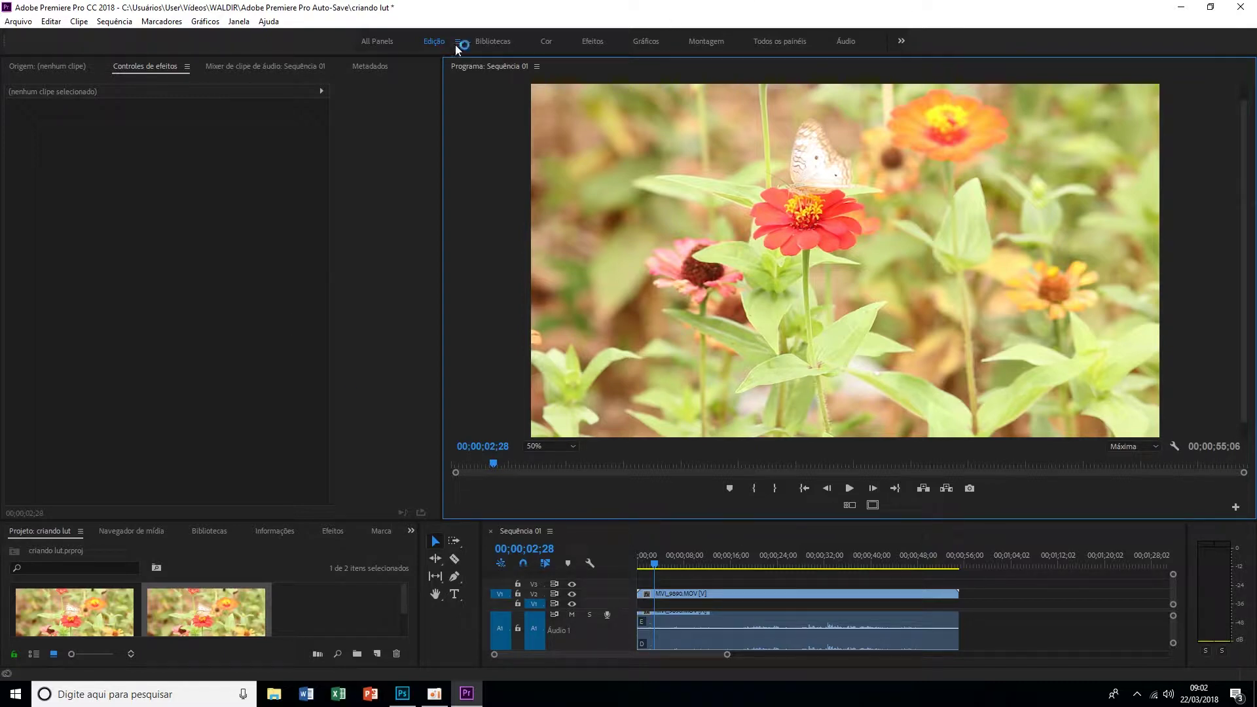
click(1183, 8)
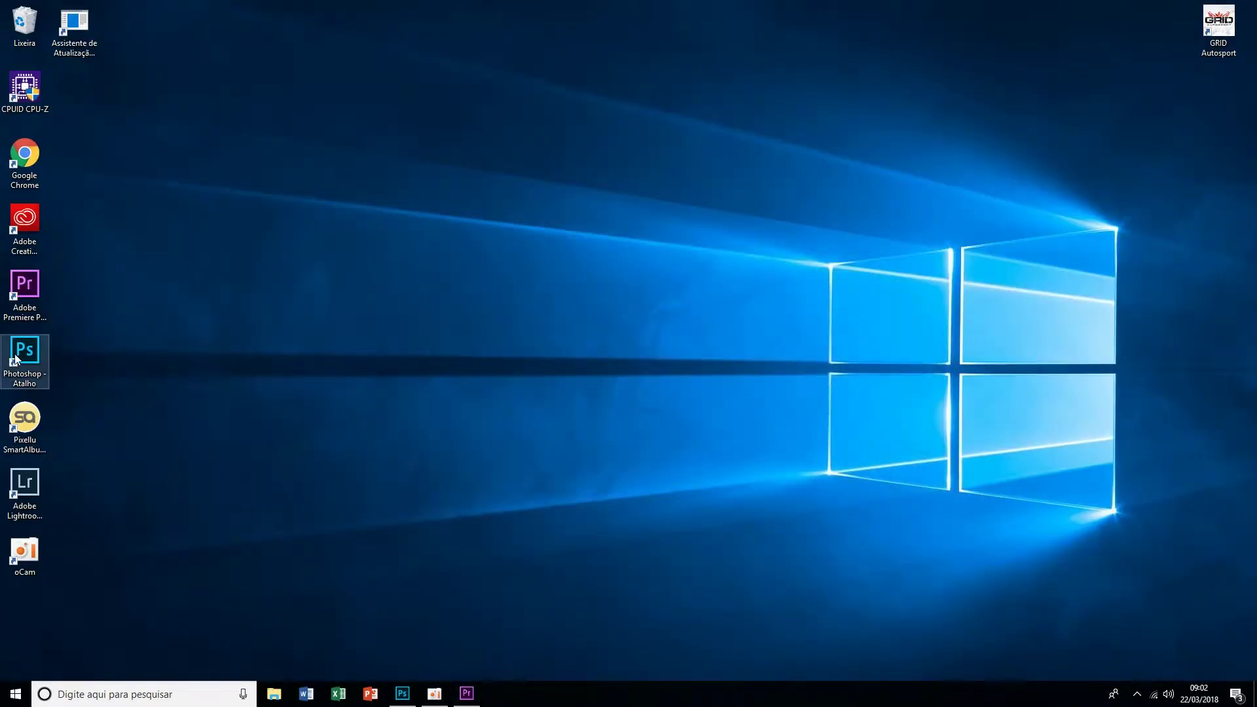
Open 'lut color.jpg' from the dowload folder in Photoshop, dismissing the missing-profile prompt.
click(406, 703)
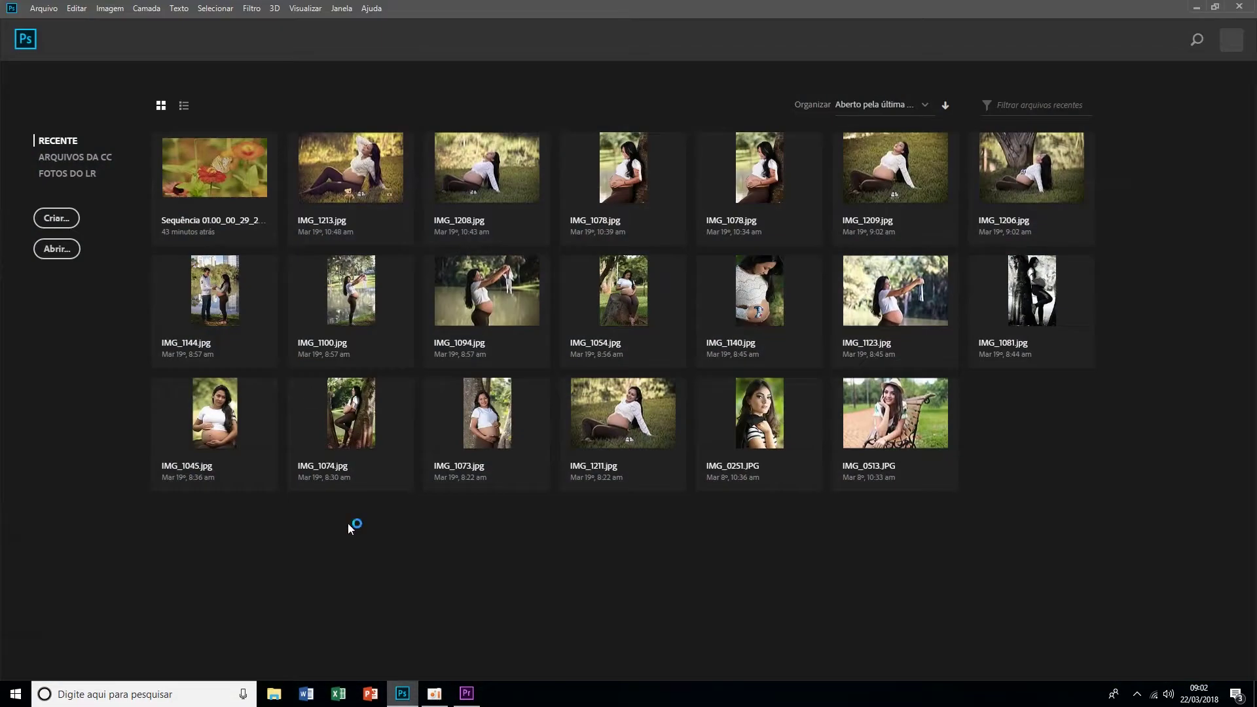
click(44, 9)
click(57, 36)
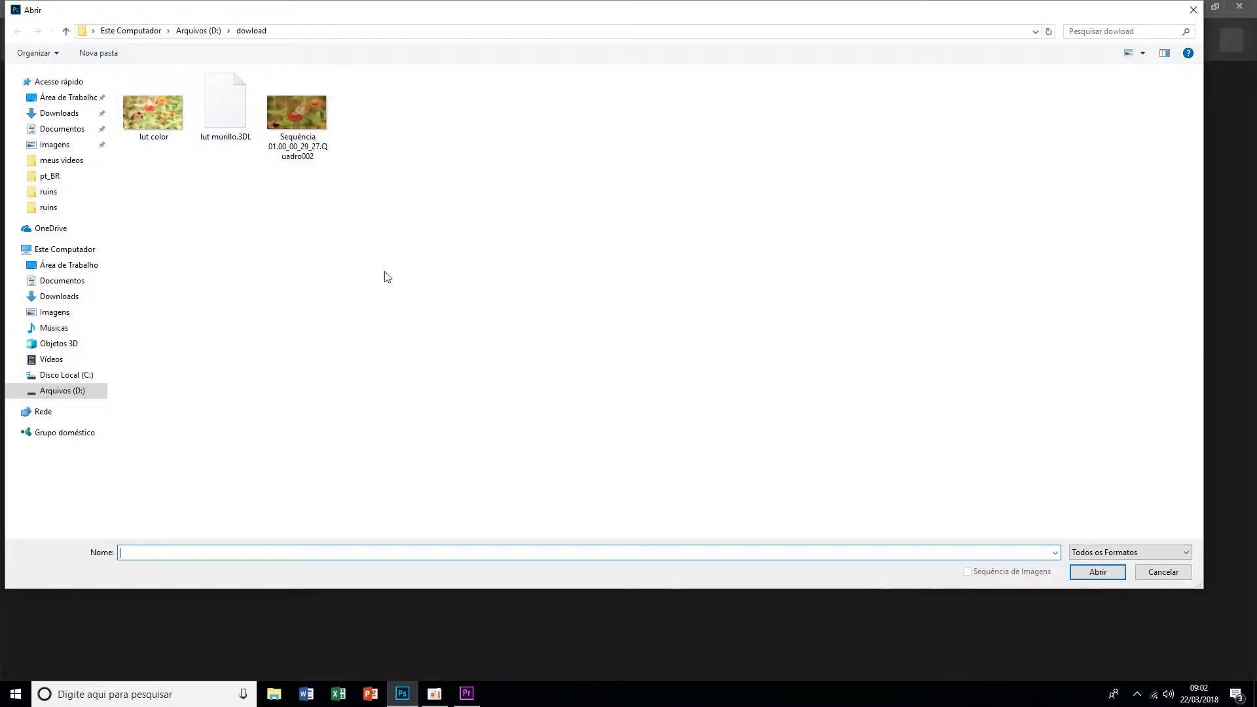
click(141, 113)
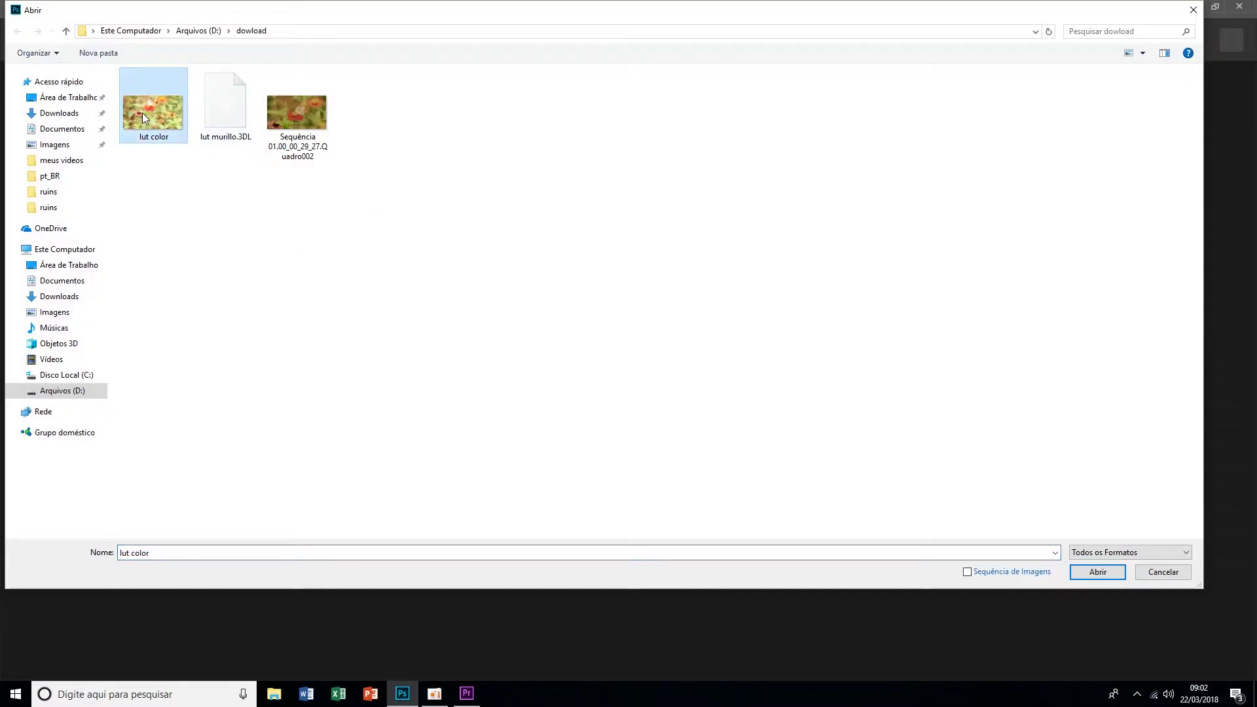
click(1098, 572)
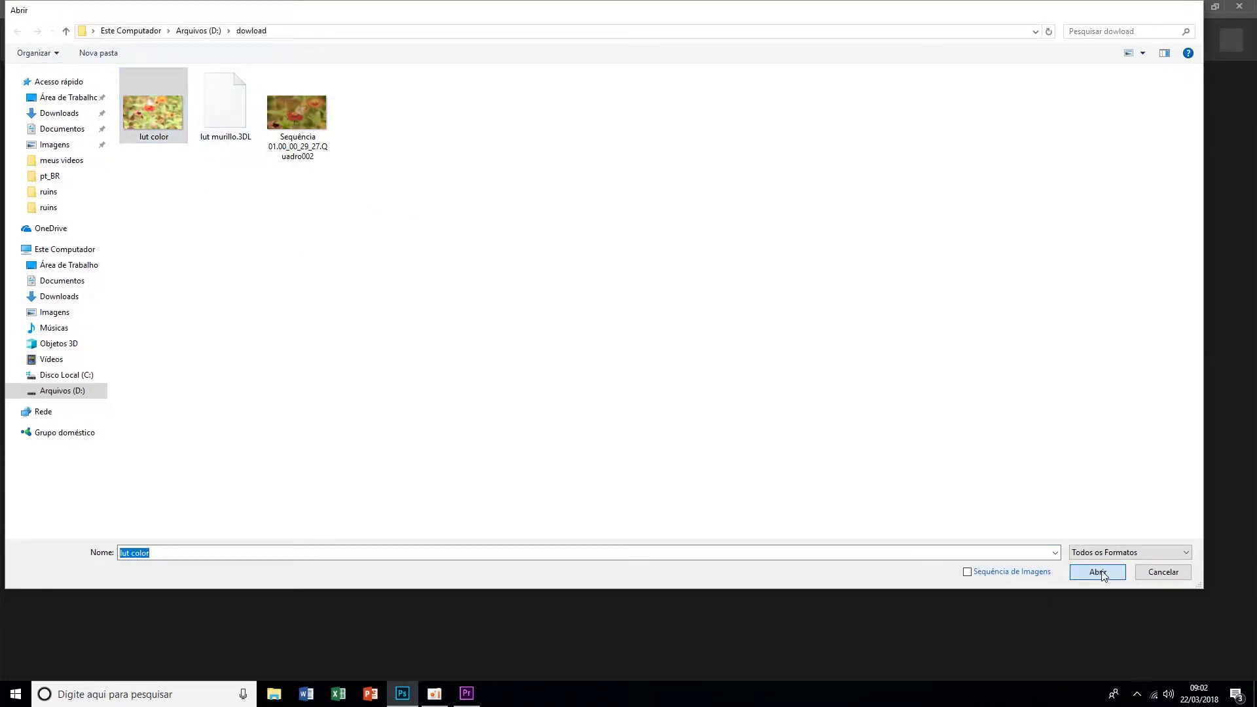
click(705, 302)
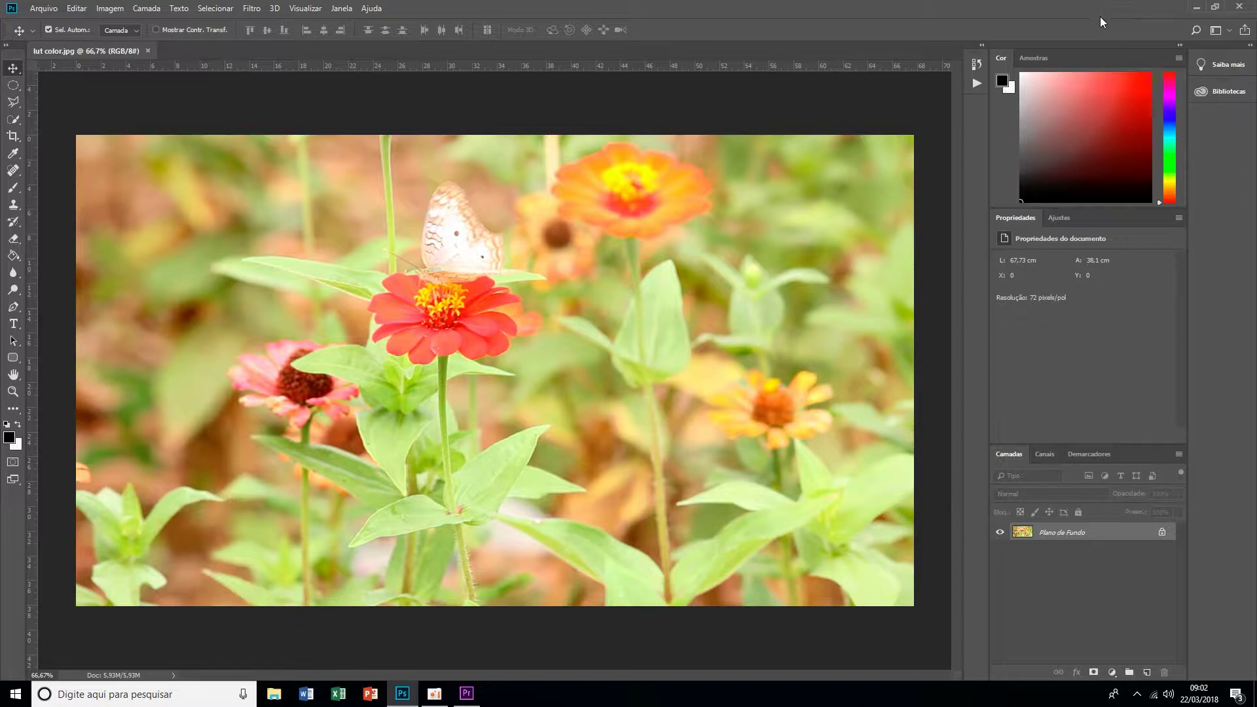
Add a Brilho/Contraste adjustment layer with brightness -52 and contrast 19.
click(141, 10)
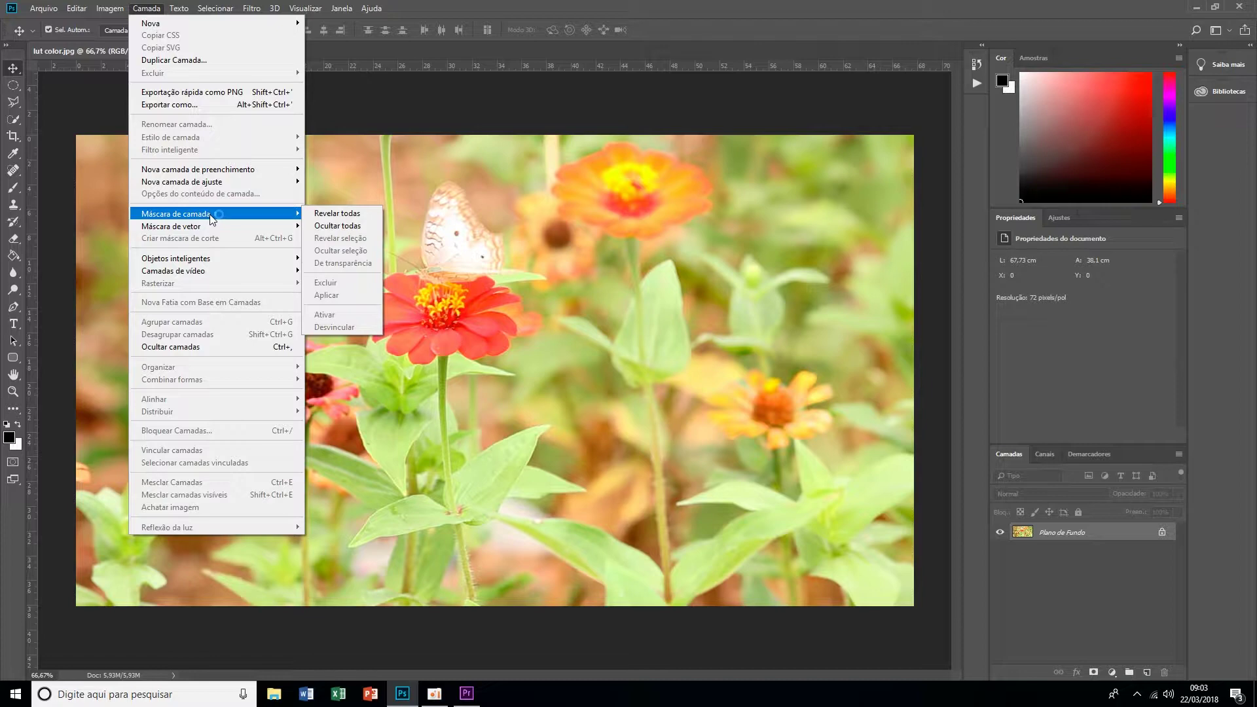
mouse_move(182, 182)
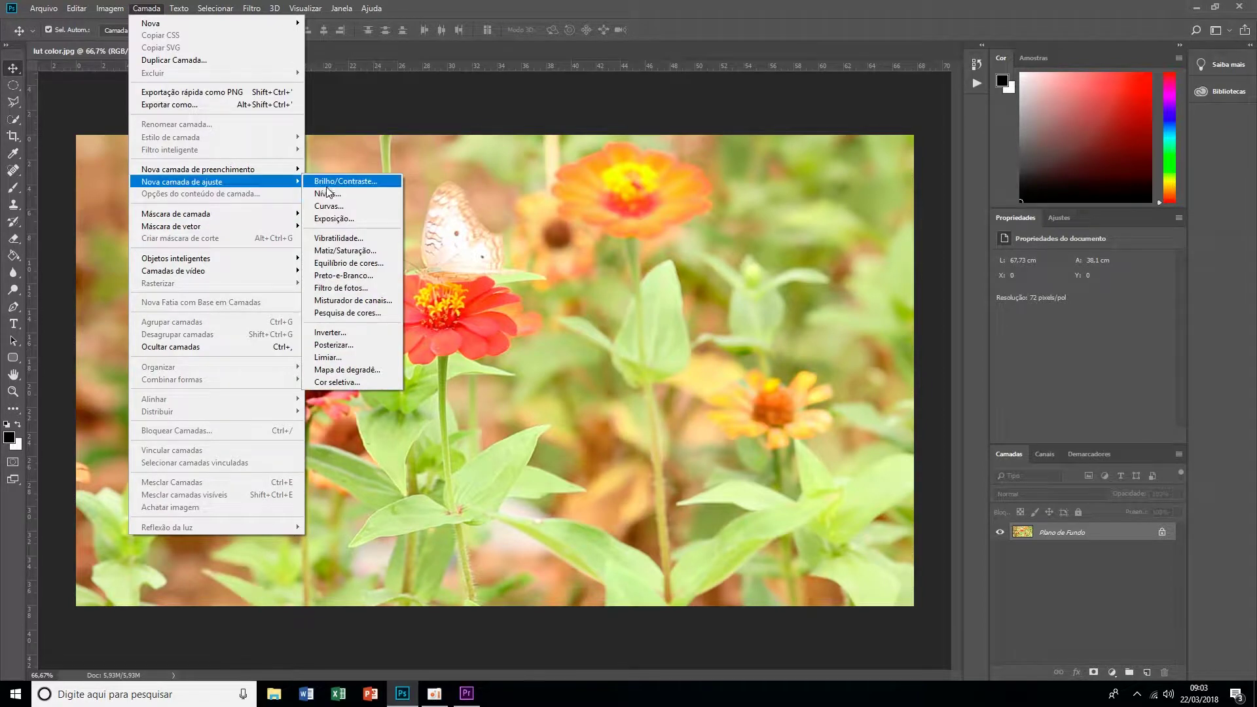
click(342, 183)
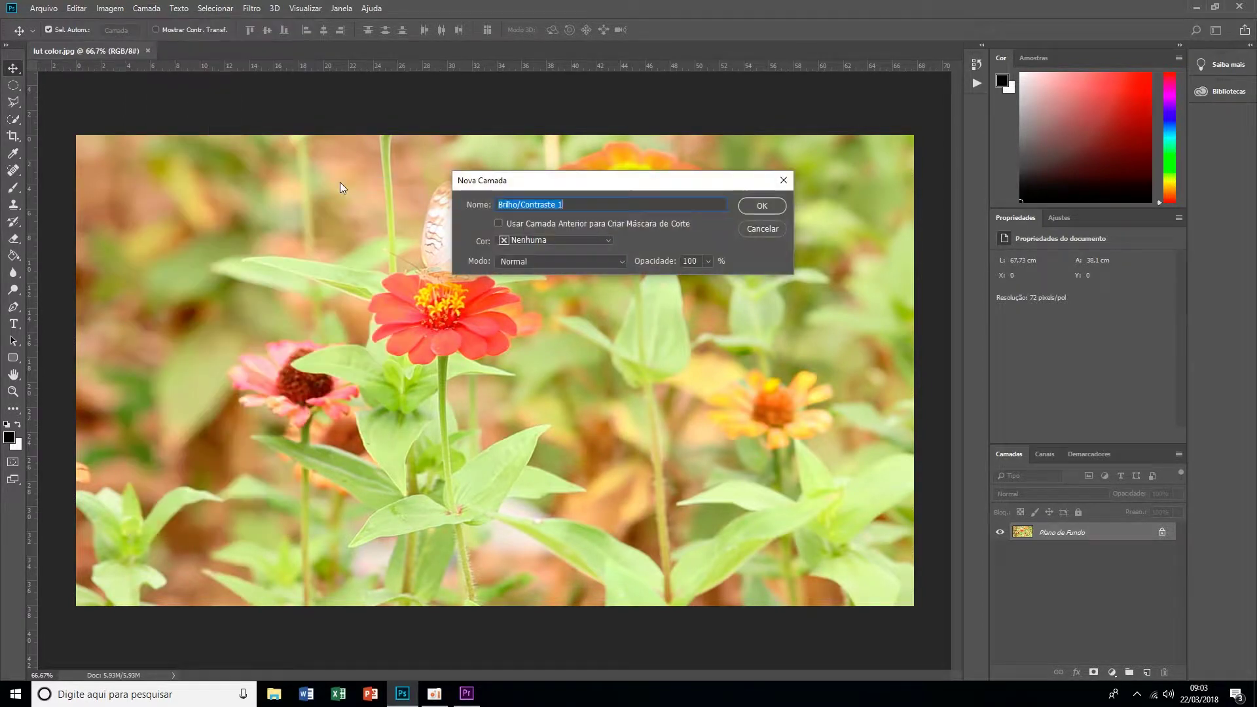
click(783, 207)
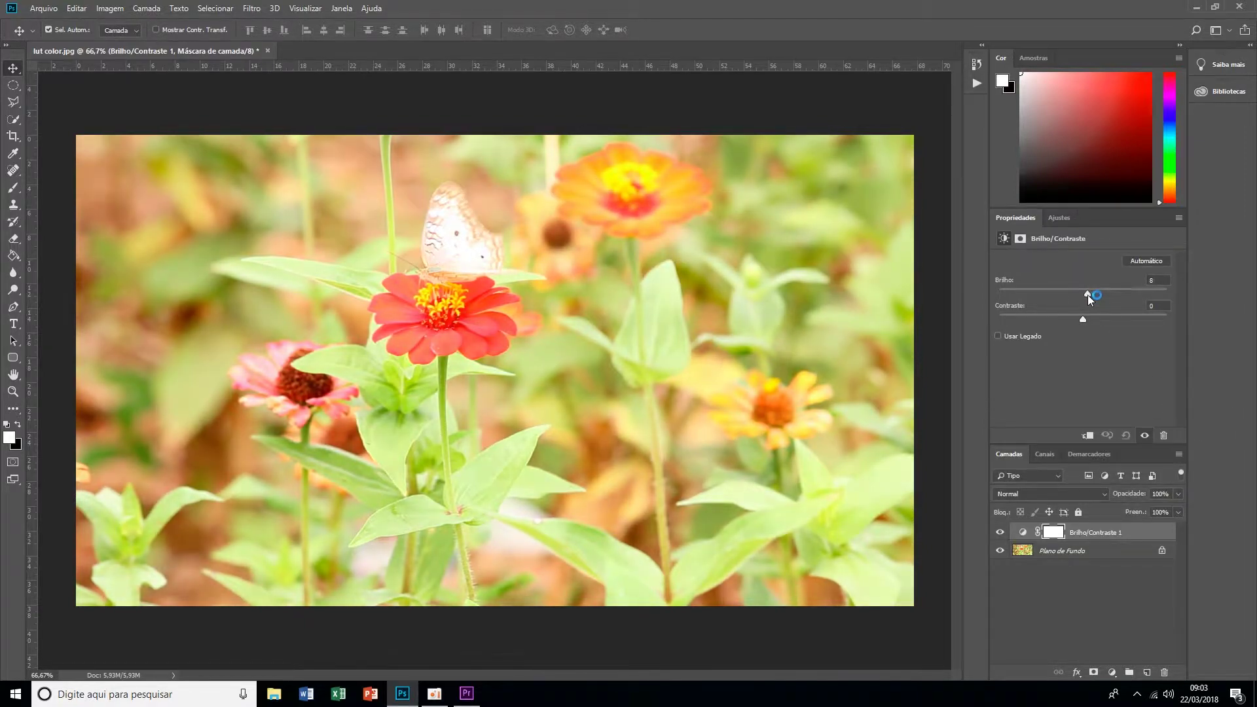
mouse_move(1083, 295)
mouse_down()
mouse_move(1061, 301)
mouse_move(1089, 321)
mouse_up()
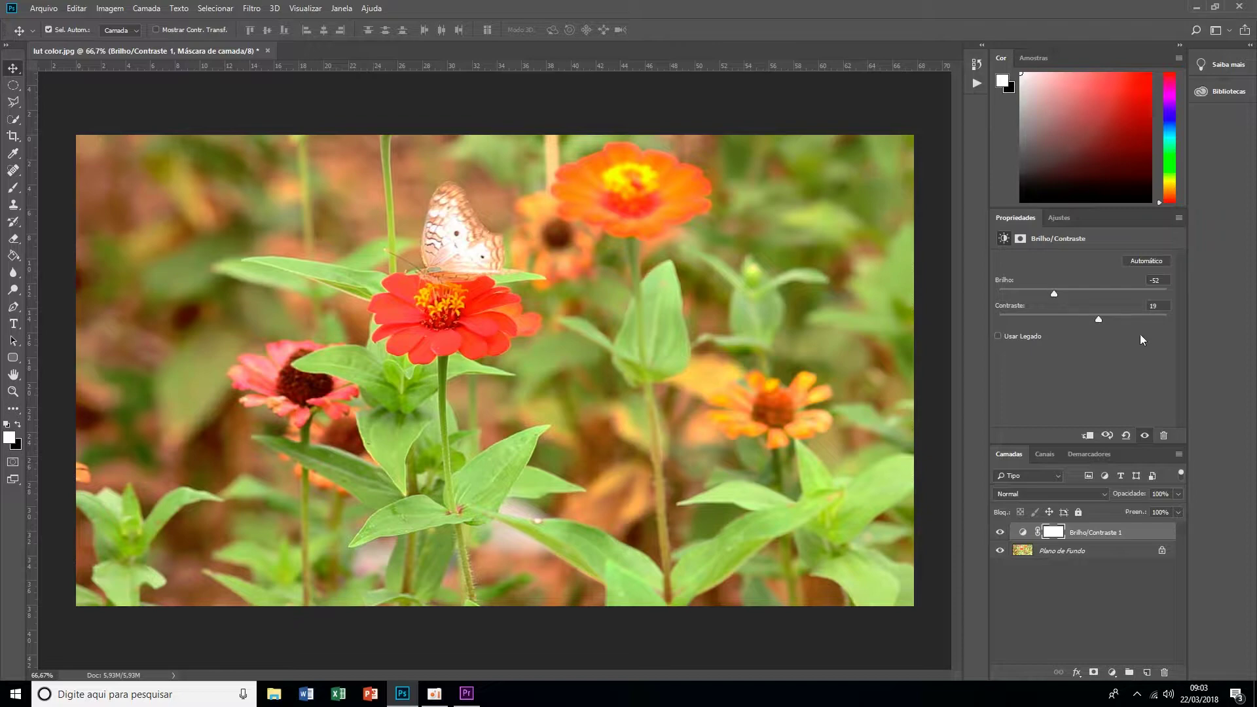
Toggle the Brilho/Contraste layer's visibility to compare against the original frame.
alt+click(1000, 552)
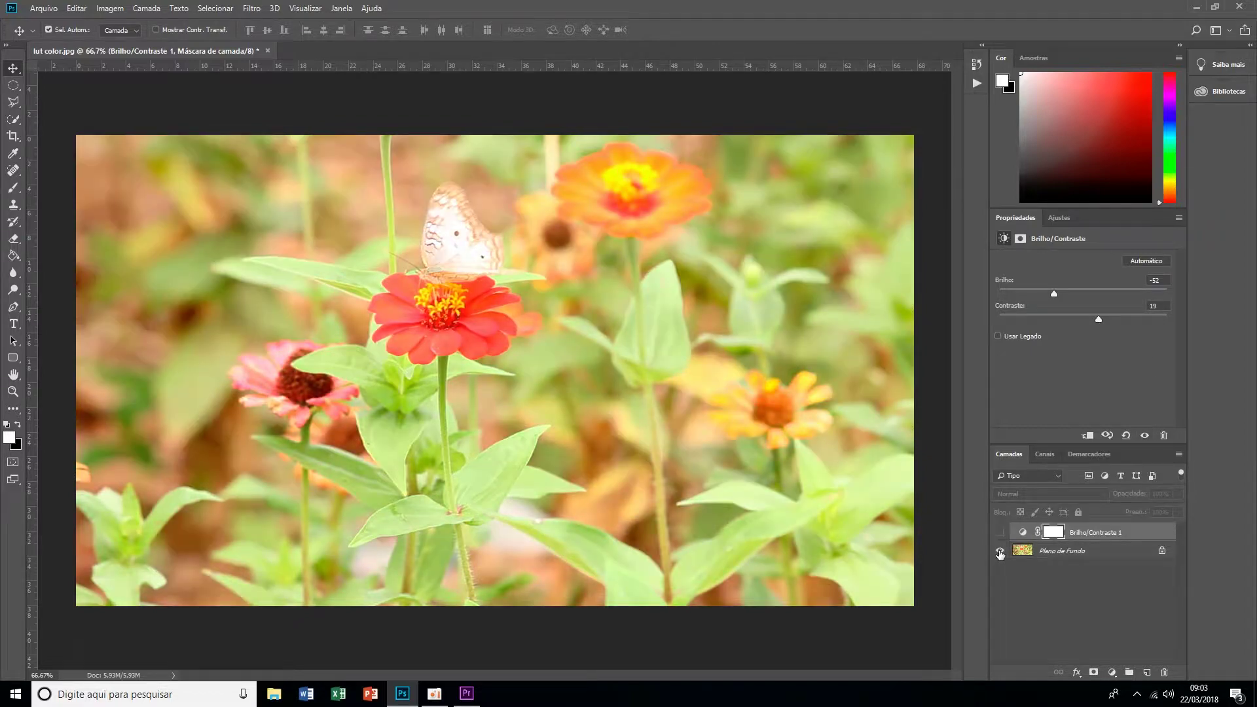
alt+click(1000, 552)
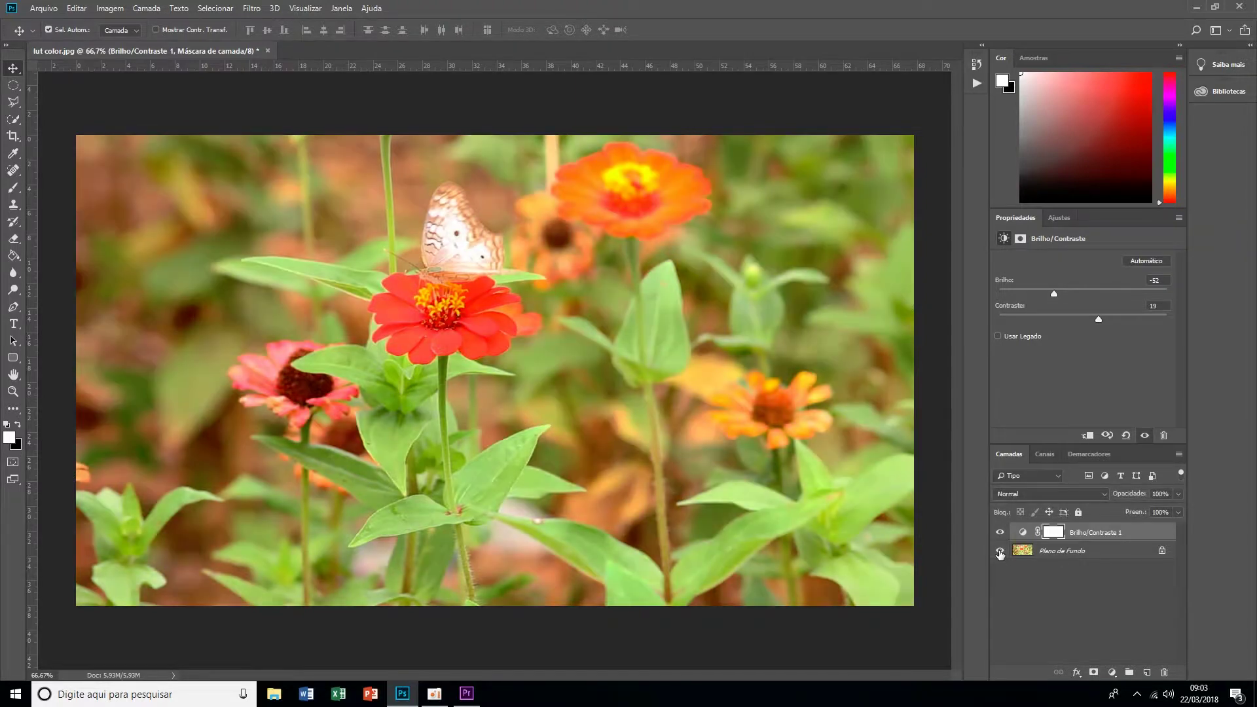
alt+click(999, 552)
alt+click(1000, 552)
click(157, 8)
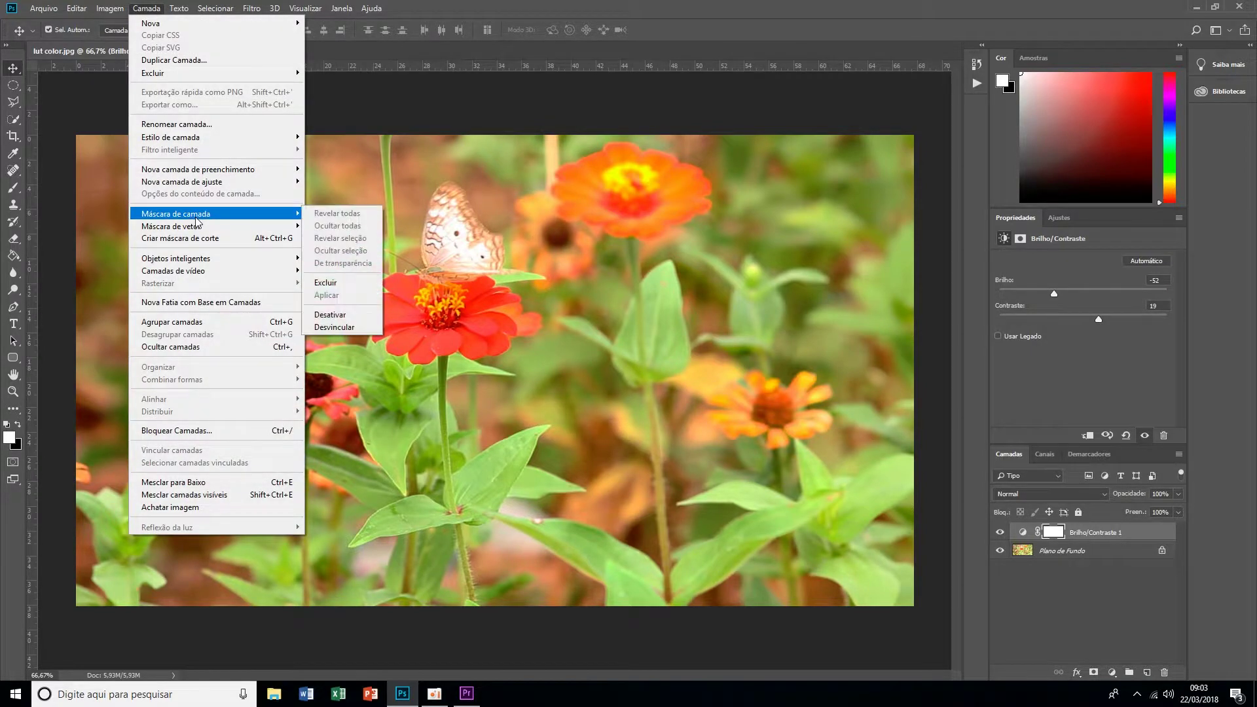
mouse_move(182, 182)
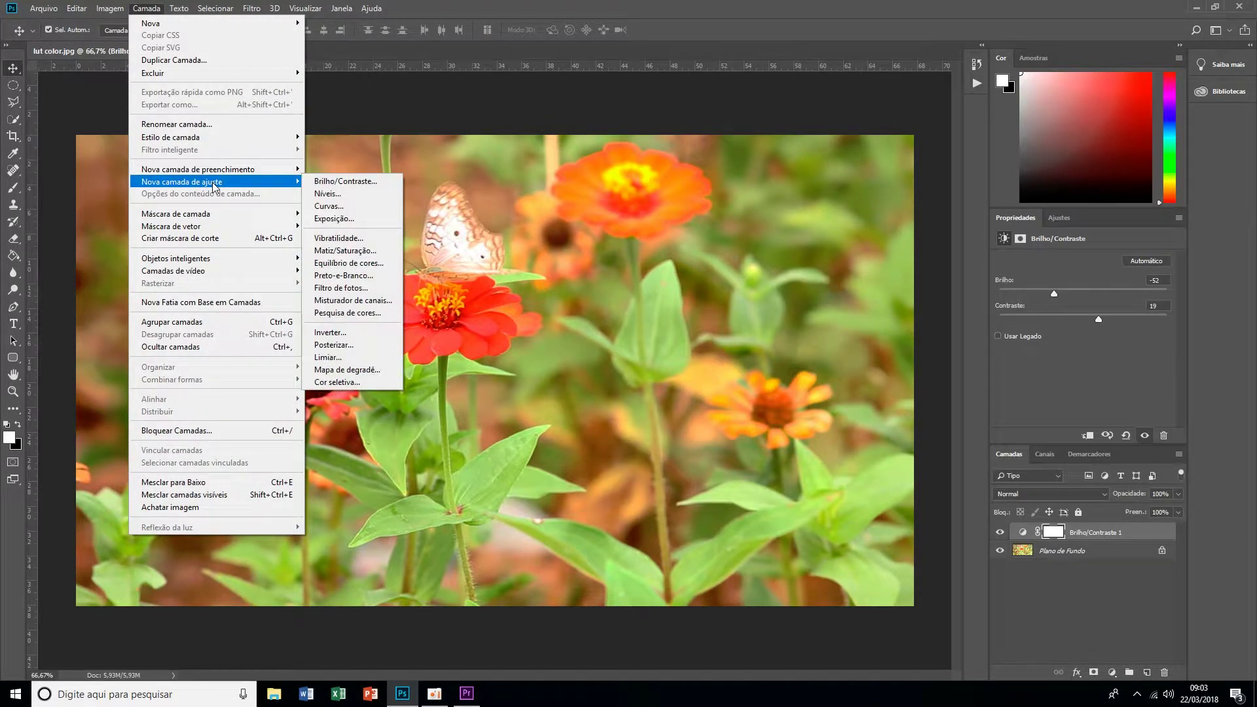
Add a Níveis adjustment layer with input levels 22 / 0.94 / 241.
click(351, 194)
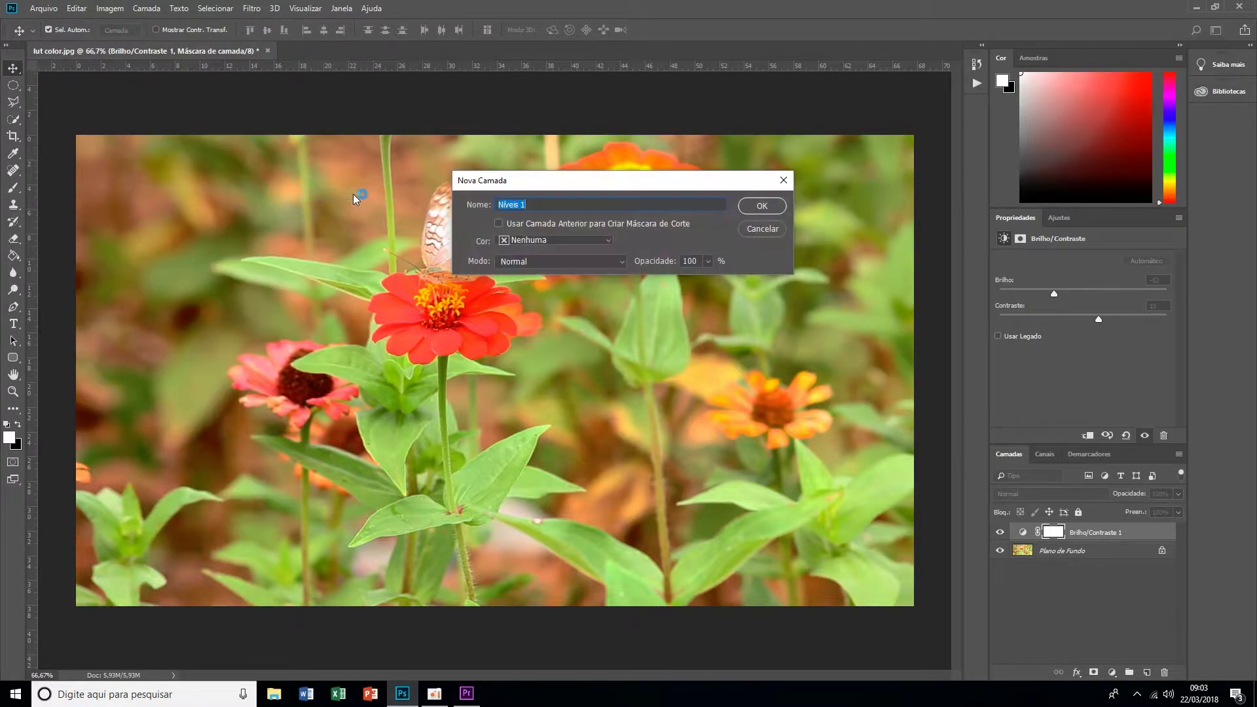
click(762, 206)
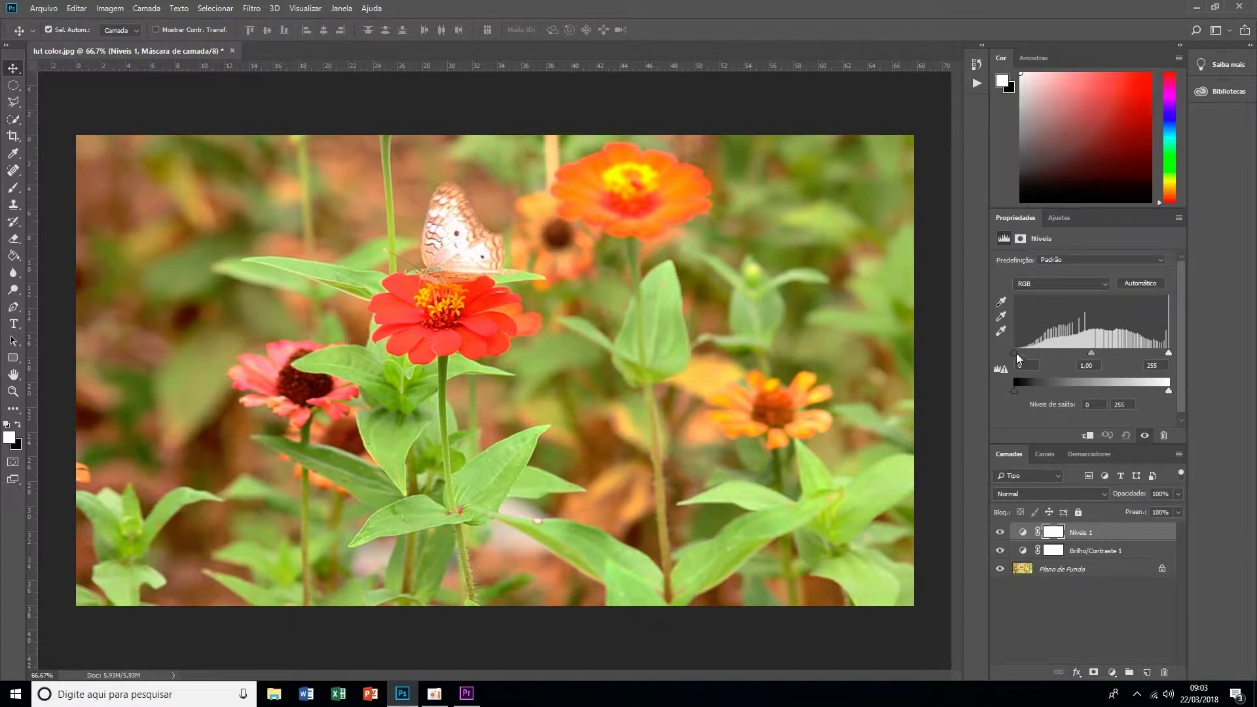
click(1062, 368)
drag(1013, 353, 1030, 353)
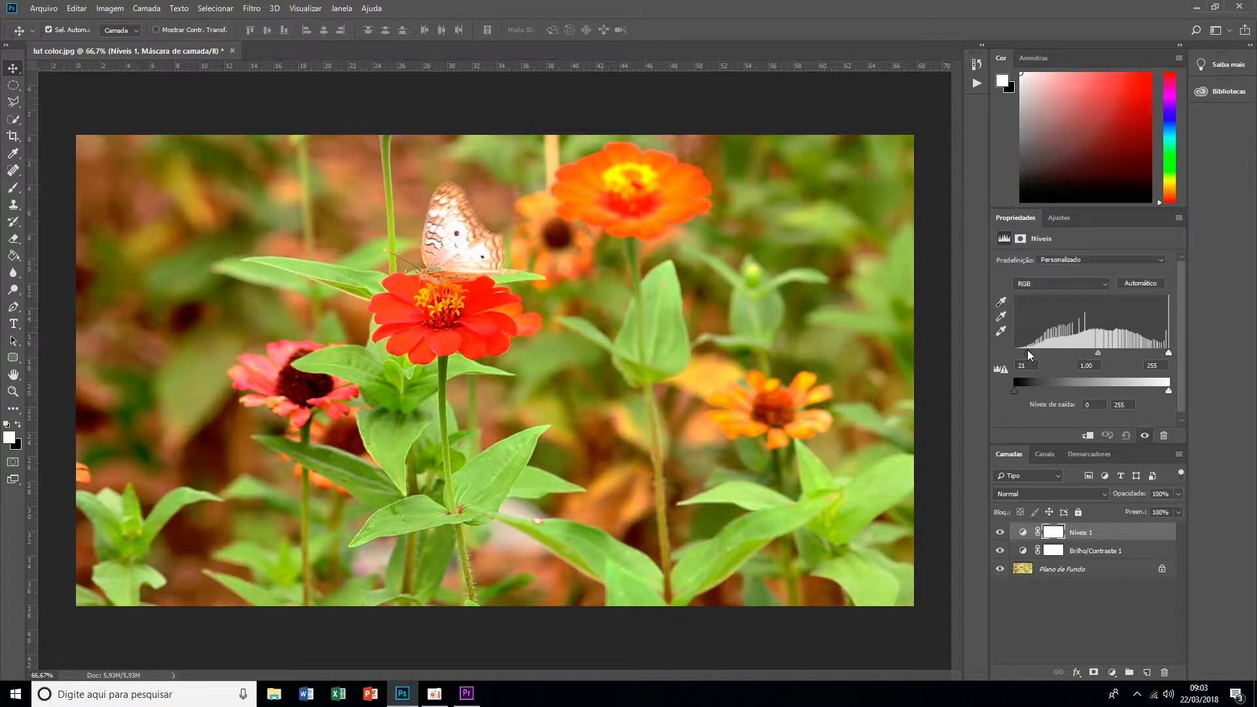
drag(1030, 353, 1029, 352)
drag(1166, 351, 1166, 352)
drag(1170, 353, 1162, 356)
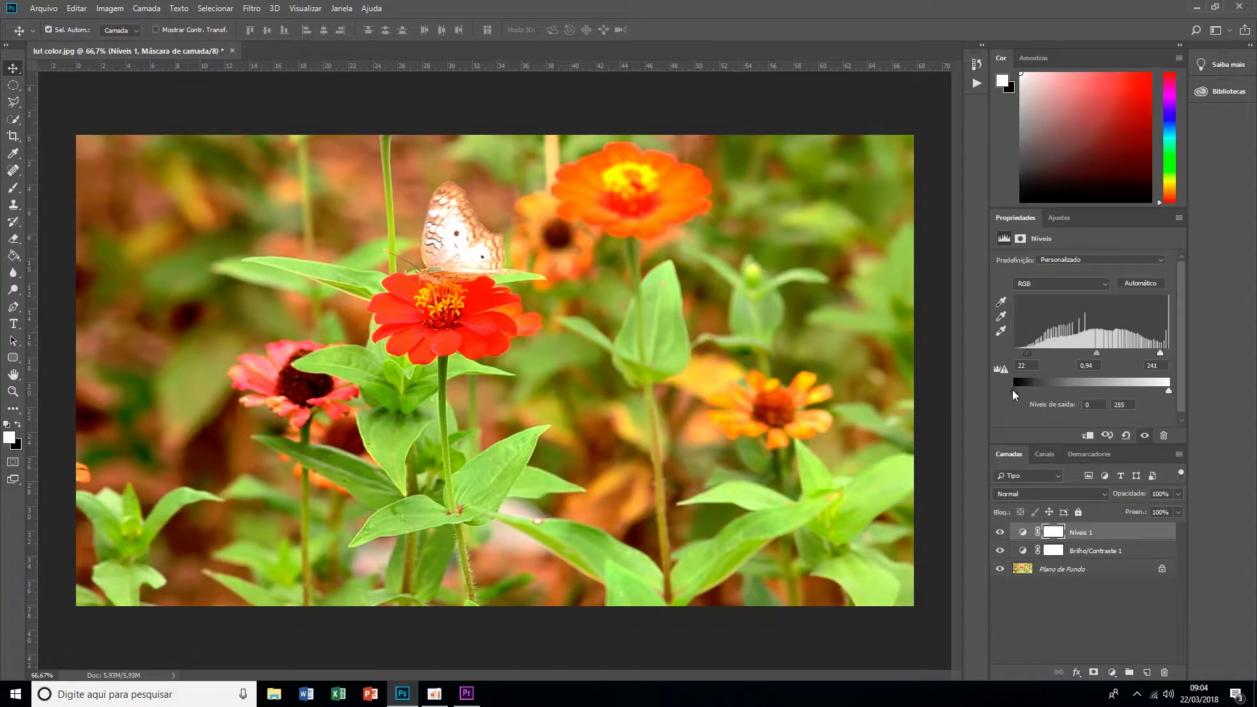
Set the Levels output range to 0–247 to soften the highlights.
mouse_move(1019, 391)
mouse_down()
mouse_move(1050, 387)
mouse_move(1007, 388)
mouse_up()
mouse_move(1168, 391)
mouse_down()
mouse_move(1148, 390)
mouse_move(1162, 388)
mouse_up()
drag(1169, 388, 1164, 389)
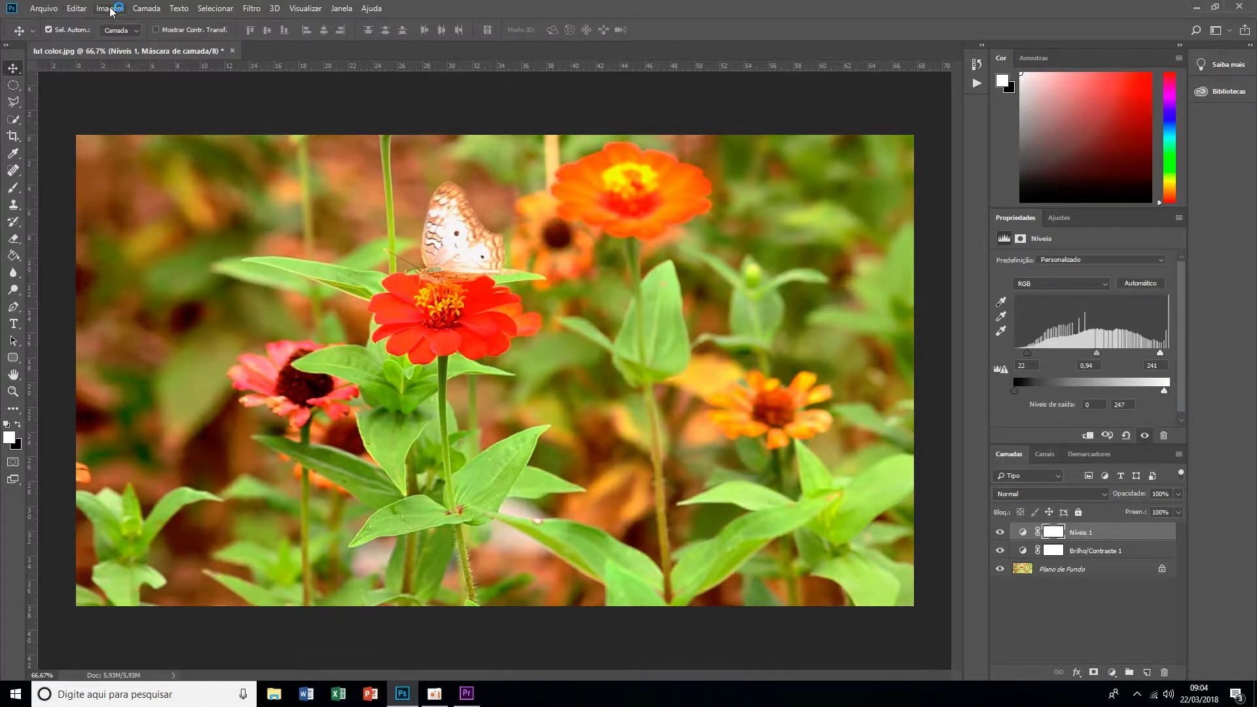
click(150, 9)
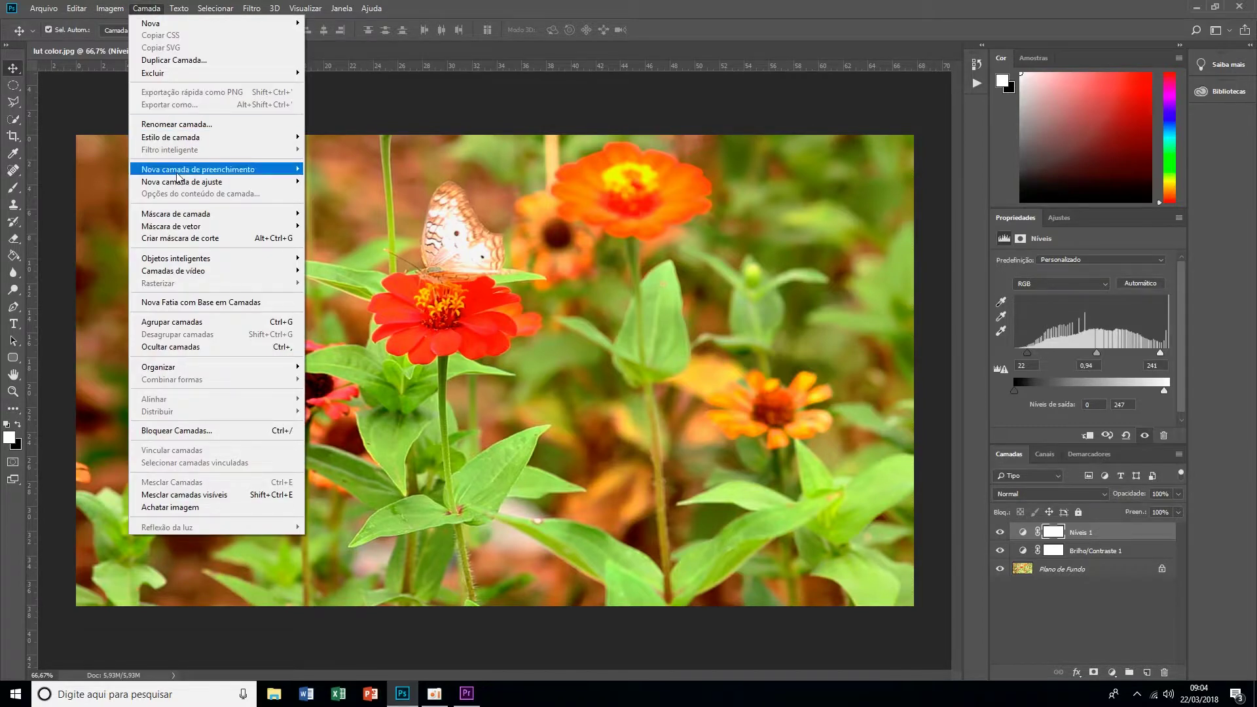
mouse_move(182, 182)
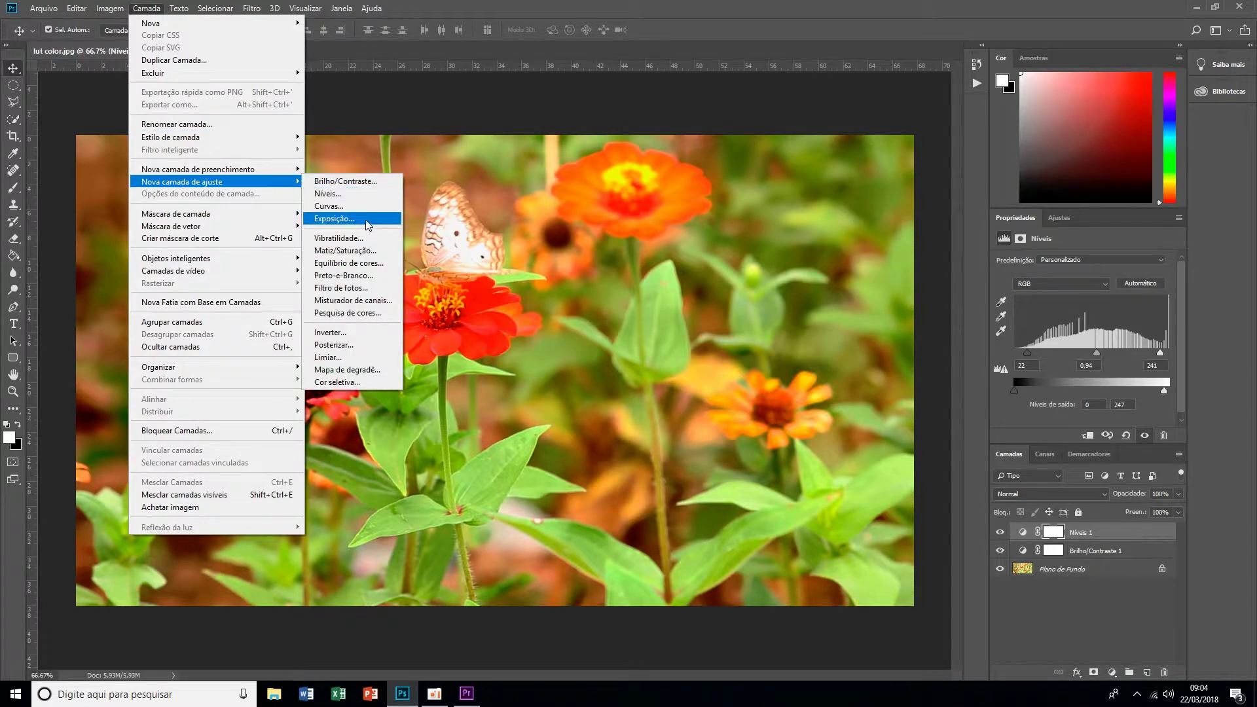
Add a Cor Seletiva adjustment layer with a Gray layer colour label.
click(348, 382)
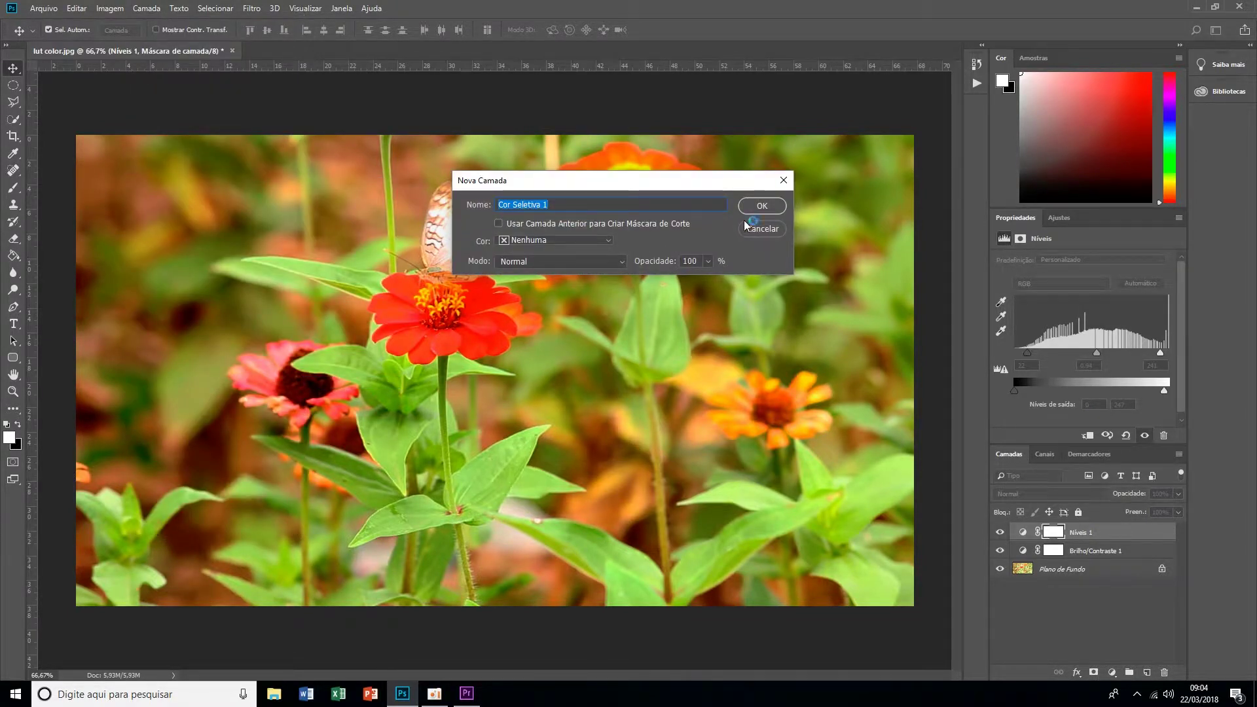
click(607, 241)
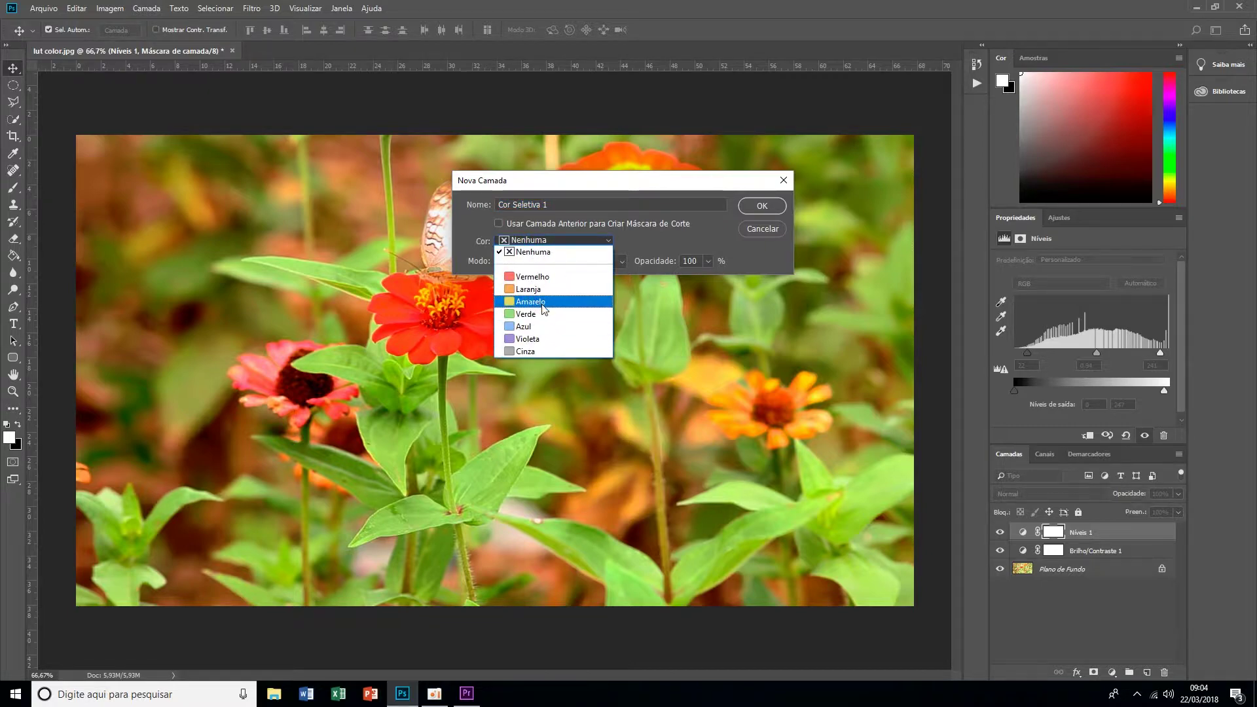
click(537, 351)
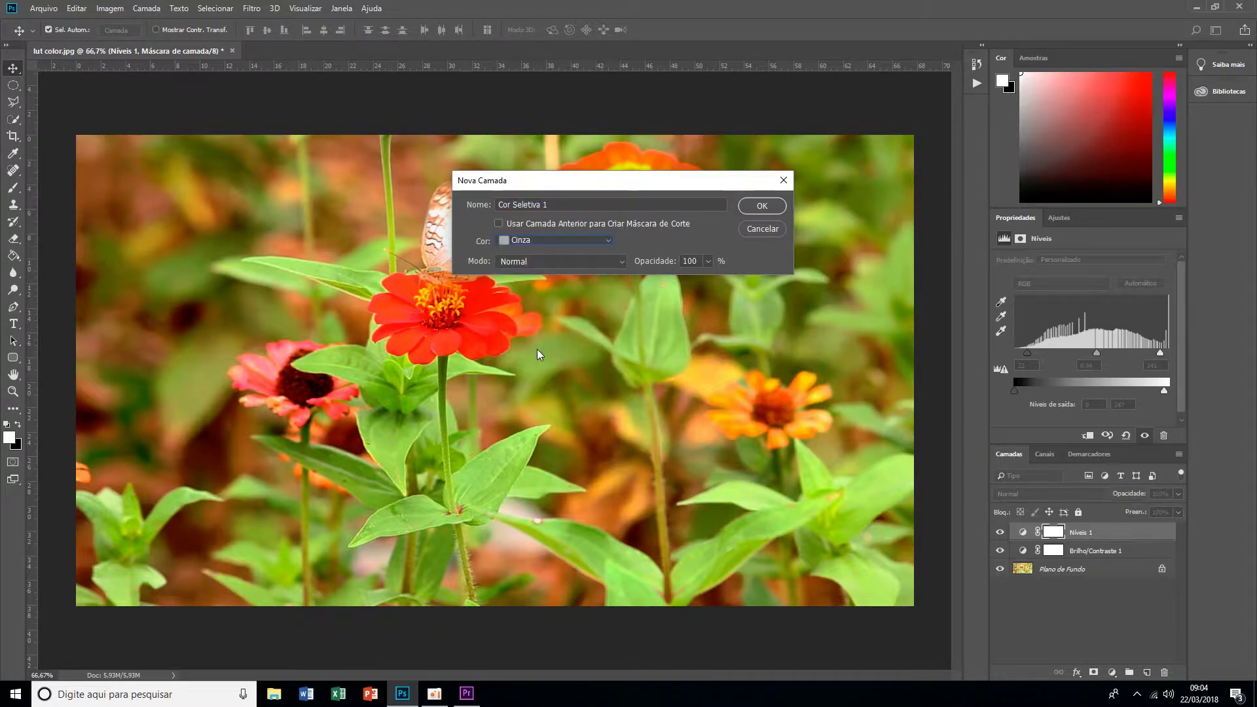
click(762, 207)
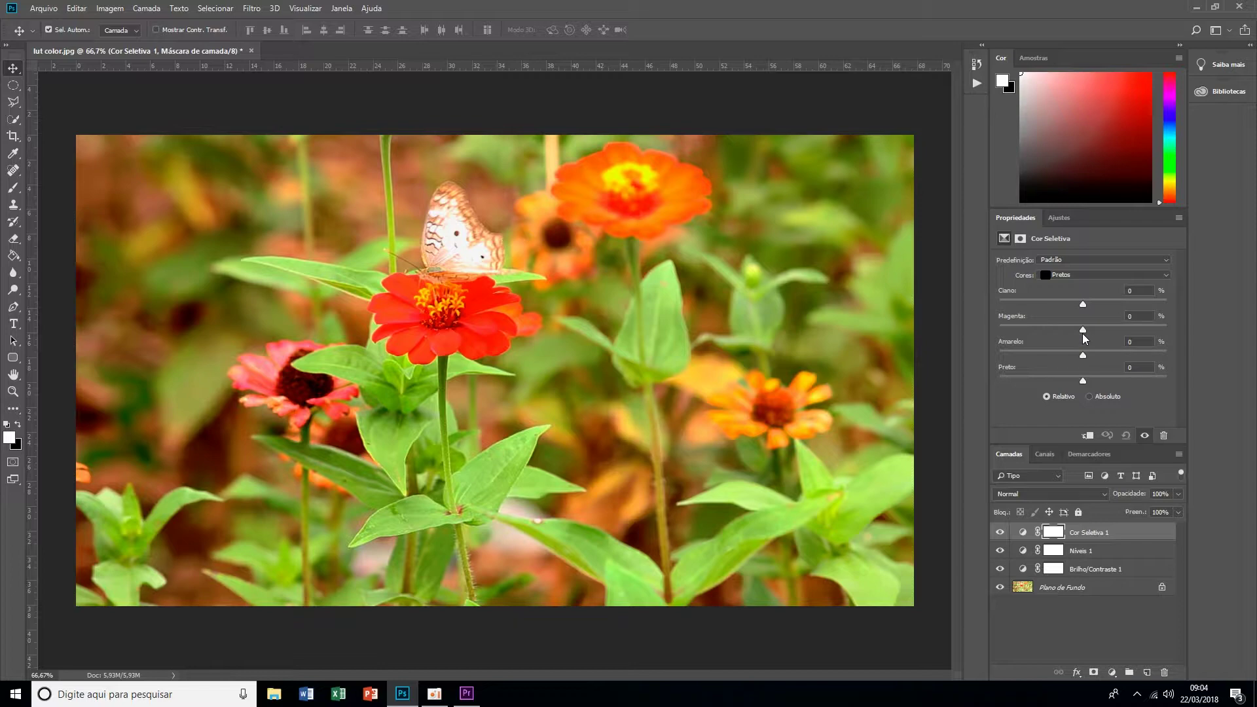
Add black +7 to the Blacks and toggle visibility to compare with the original.
mouse_move(1085, 383)
mouse_down()
mouse_move(1105, 386)
mouse_move(1089, 382)
mouse_up()
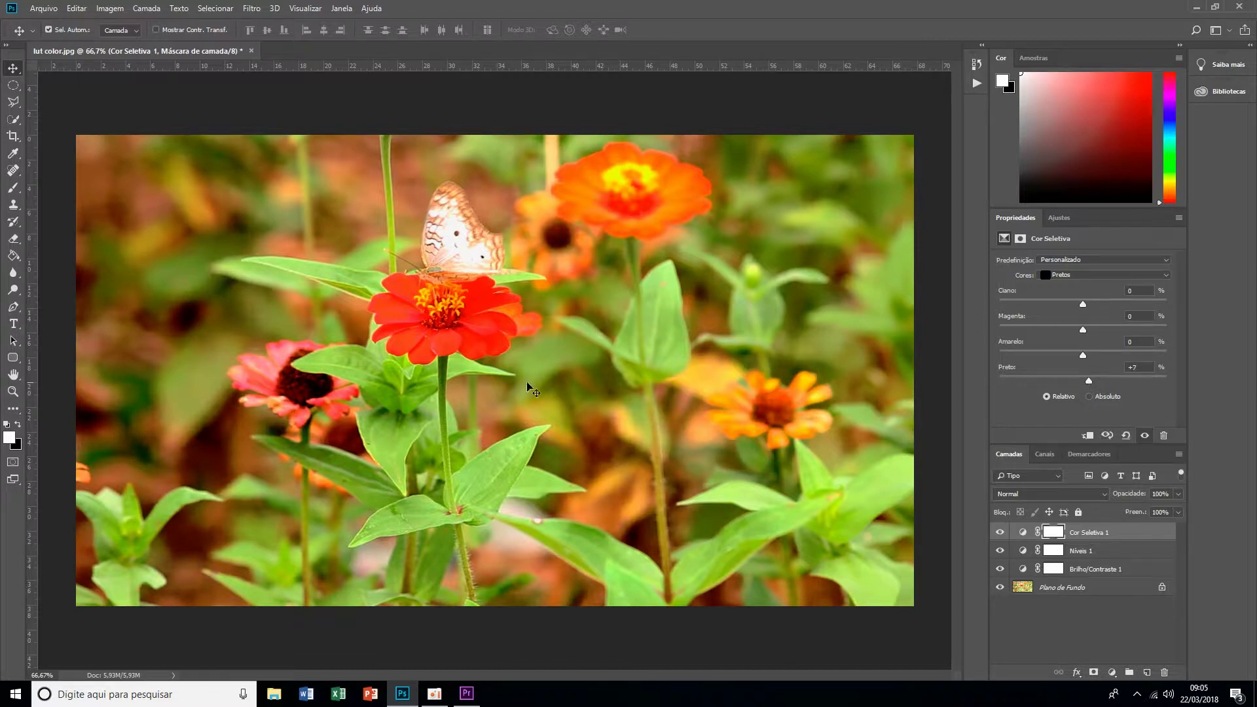
alt+click(999, 589)
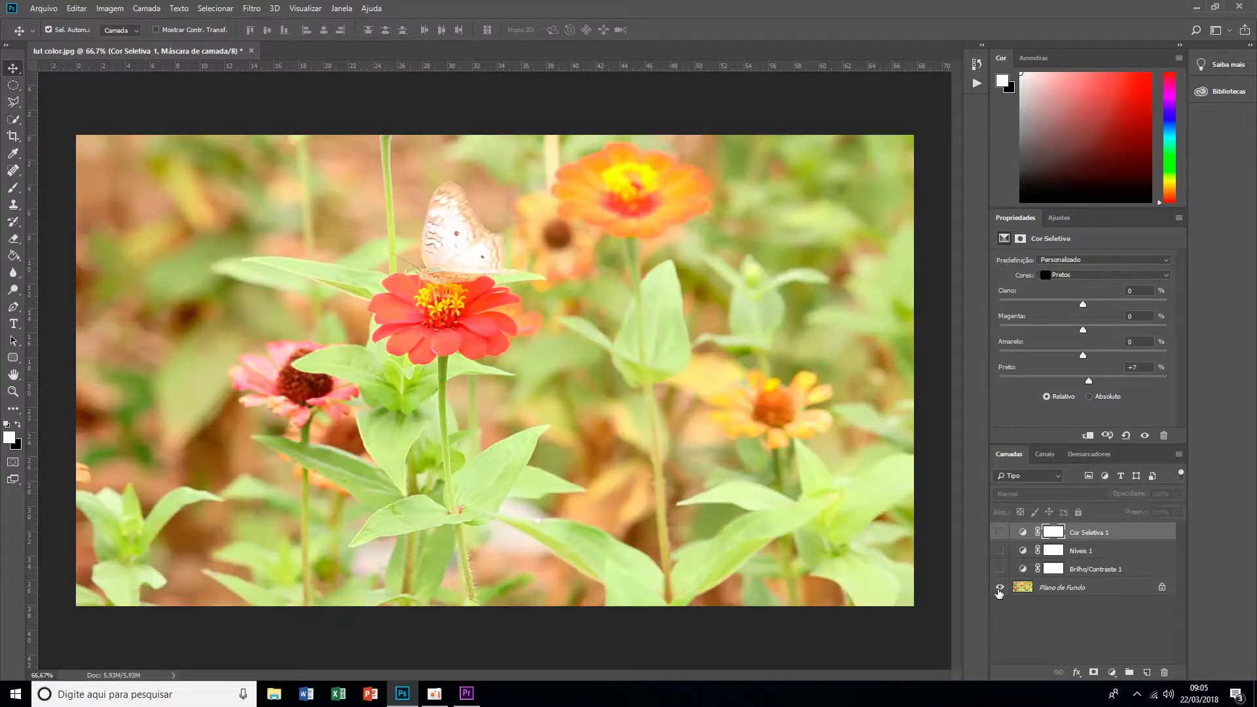
alt+click(999, 588)
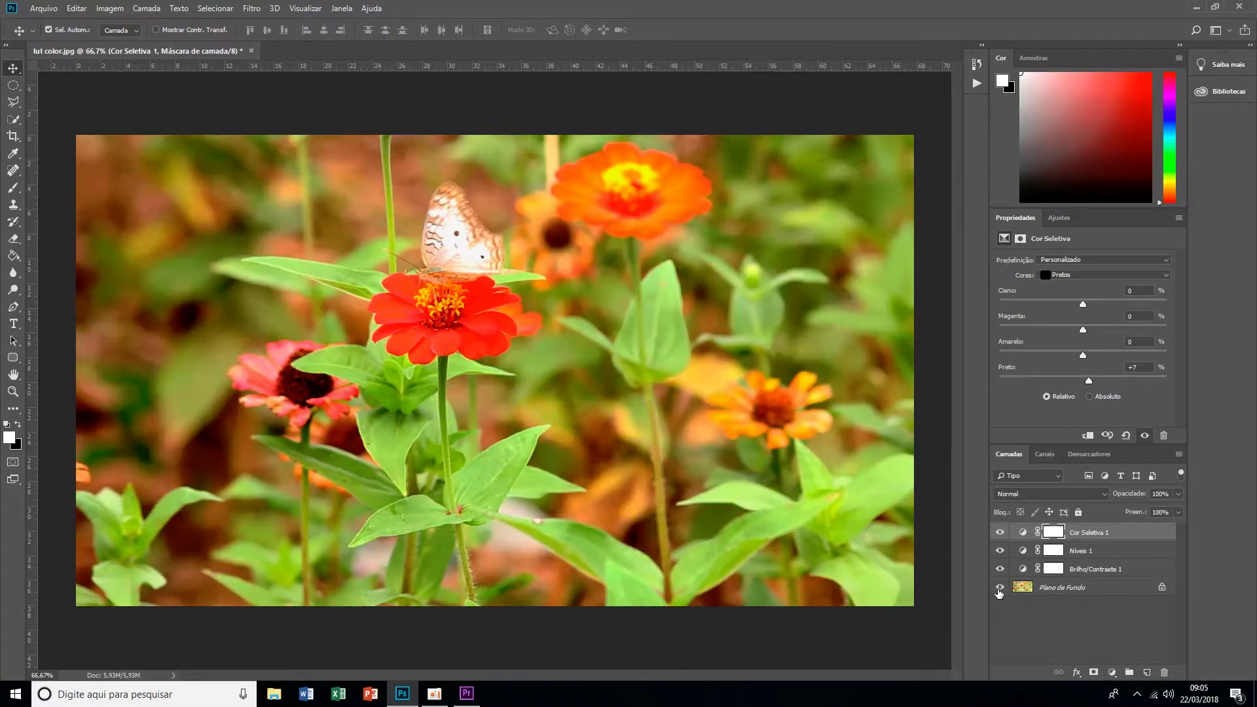
alt+click(1000, 588)
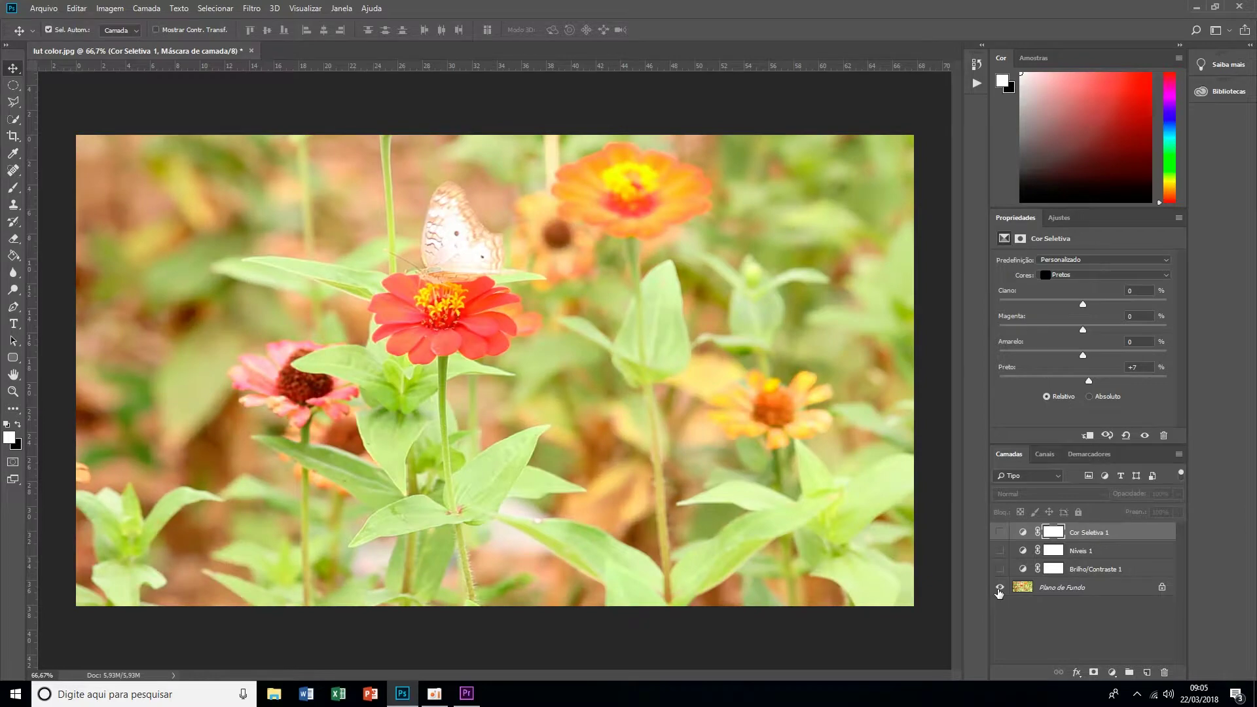
alt+click(999, 589)
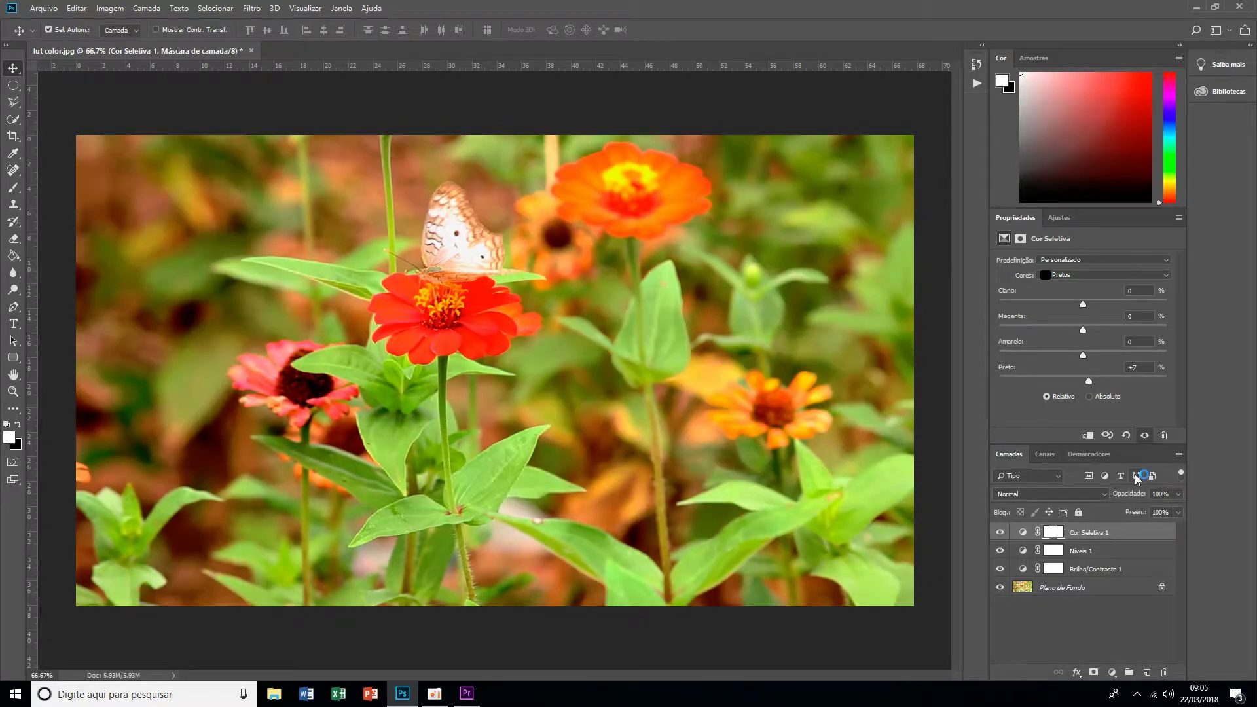
Set Blacks yellow +7 and magenta +3, trying cyan before returning it near neutral.
click(1083, 352)
drag(1094, 355, 1084, 357)
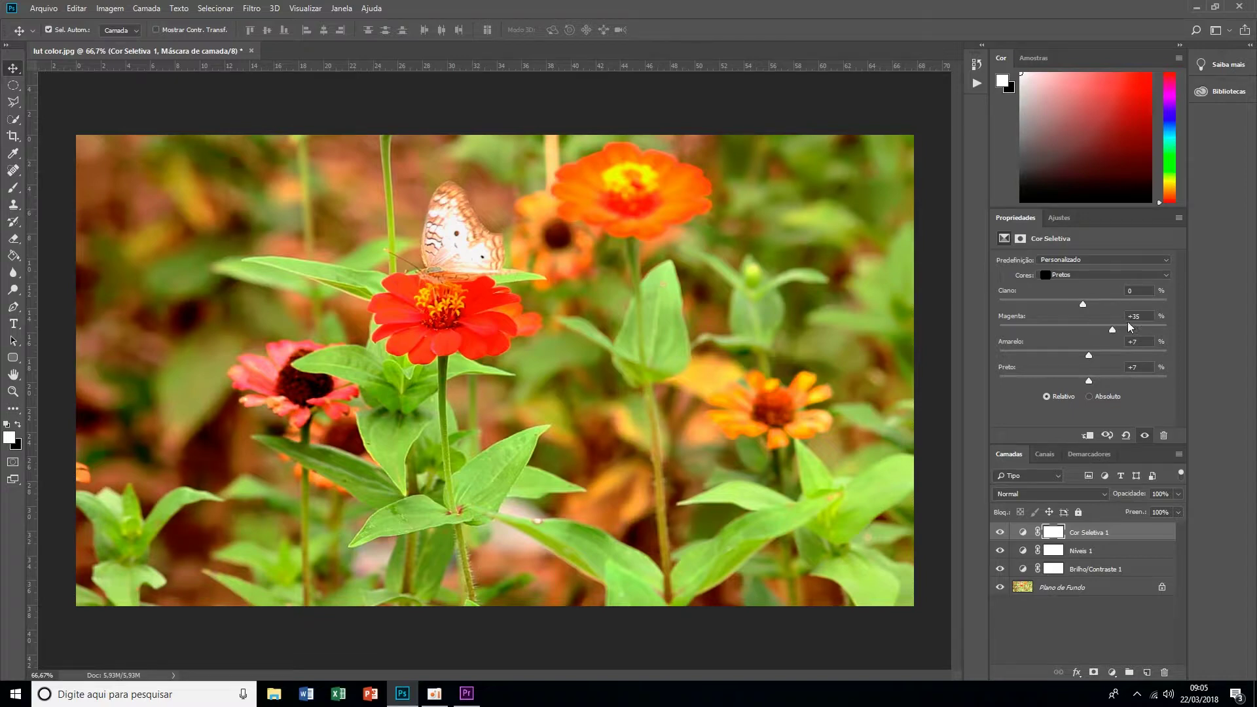
mouse_move(1083, 336)
mouse_down()
mouse_move(1065, 337)
mouse_move(1088, 336)
mouse_up()
drag(1092, 338, 1091, 339)
drag(1088, 339, 1086, 341)
mouse_move(1092, 304)
mouse_down()
mouse_move(1076, 309)
mouse_move(1191, 312)
mouse_up()
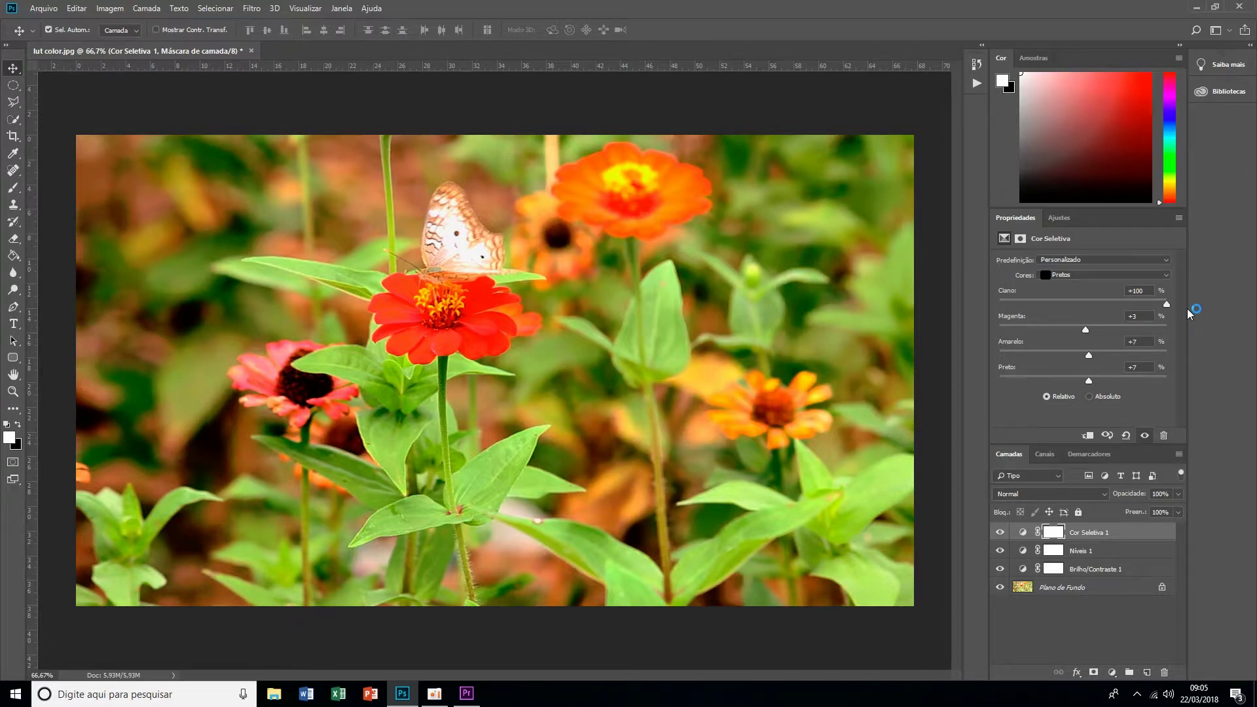
drag(1166, 306, 992, 328)
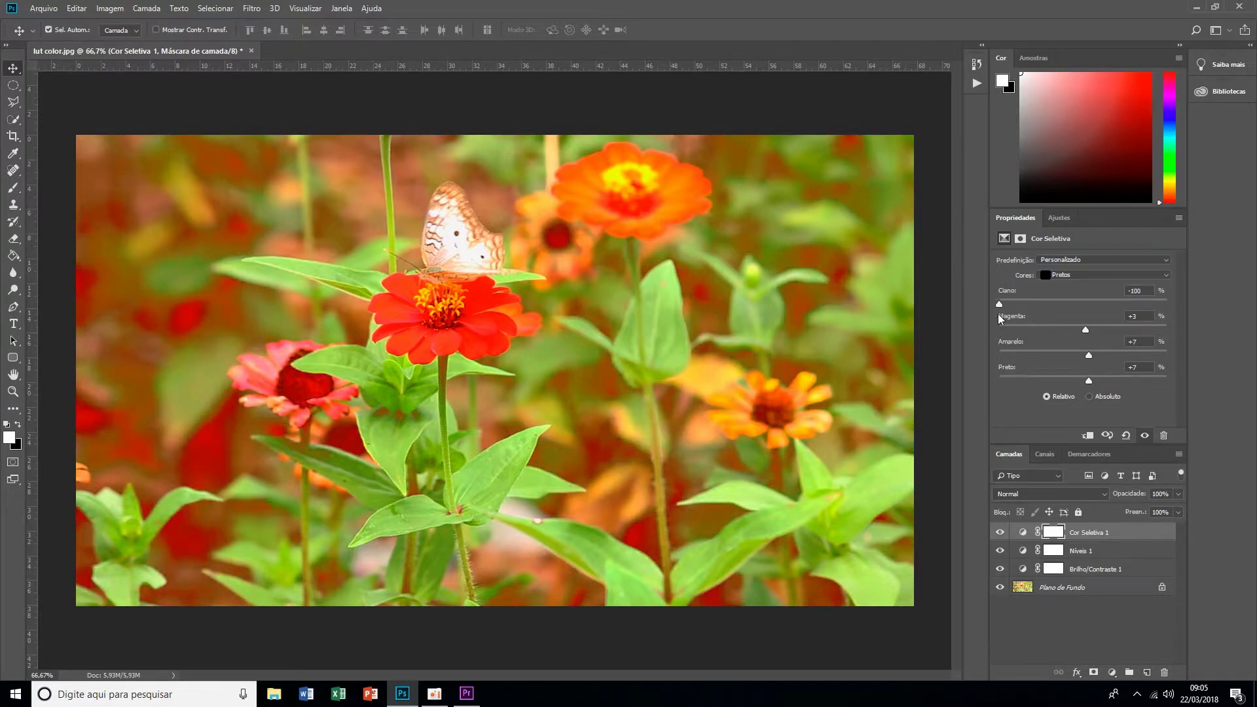
drag(999, 305, 1077, 308)
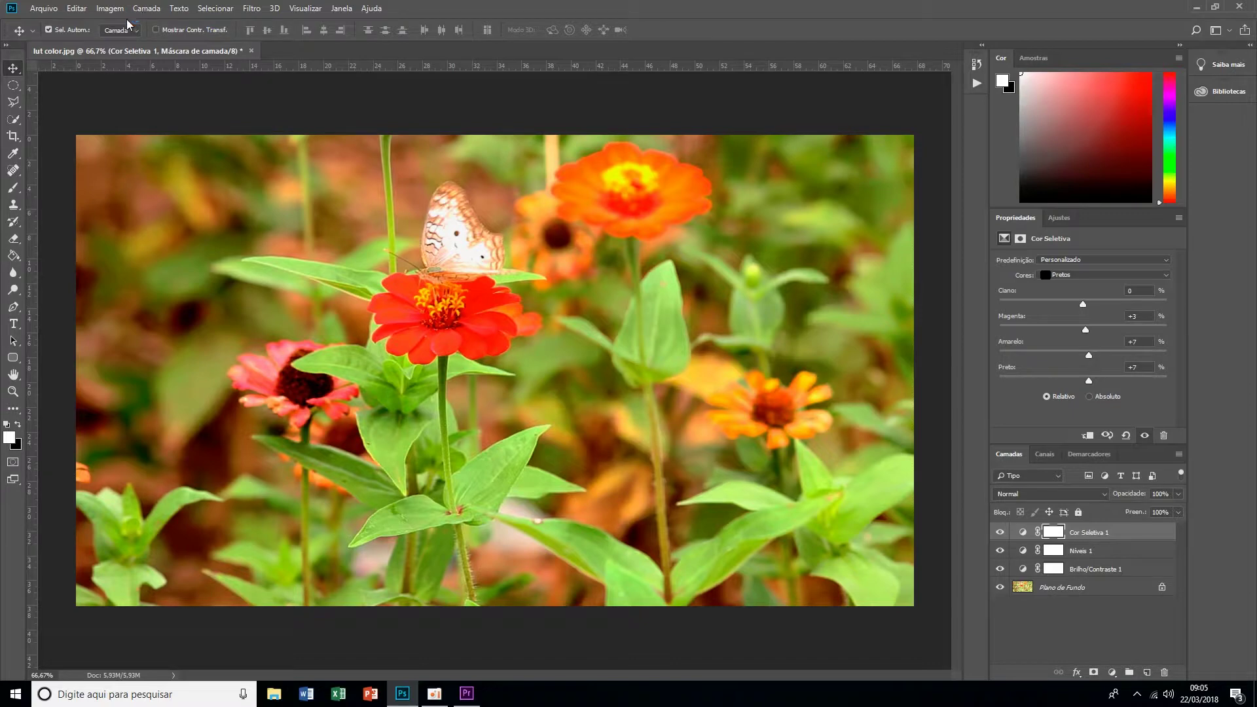
click(145, 8)
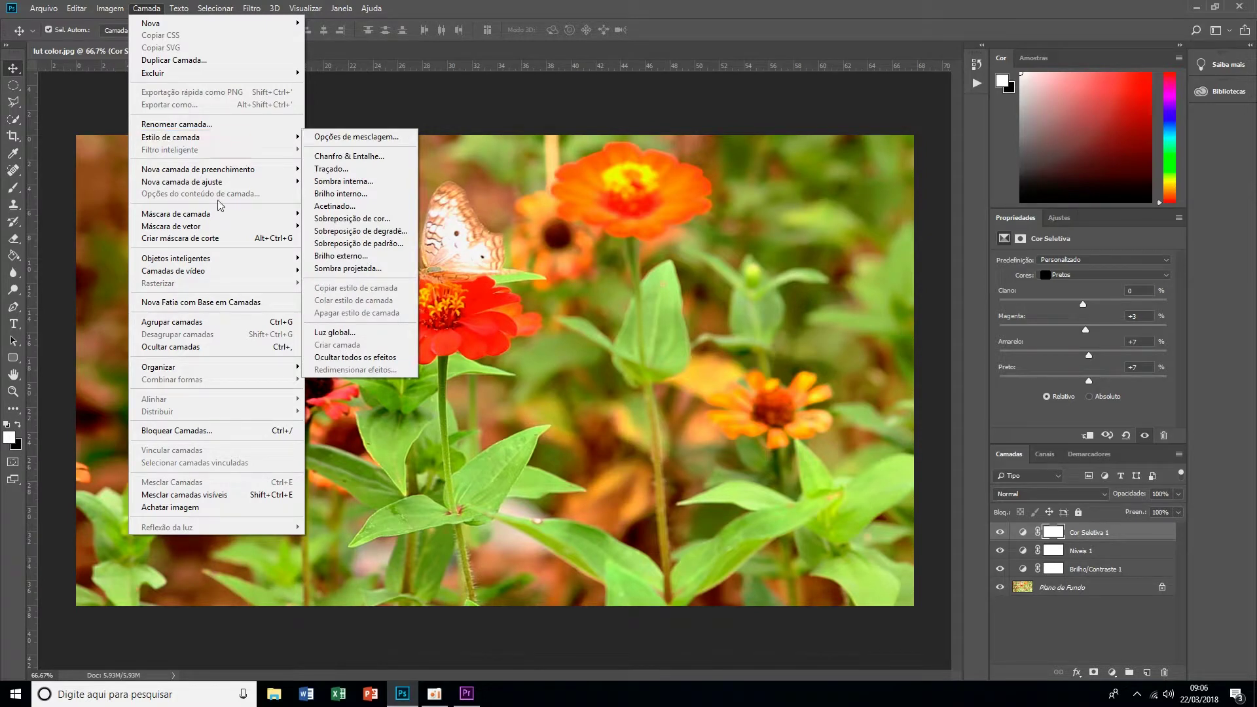
mouse_move(182, 182)
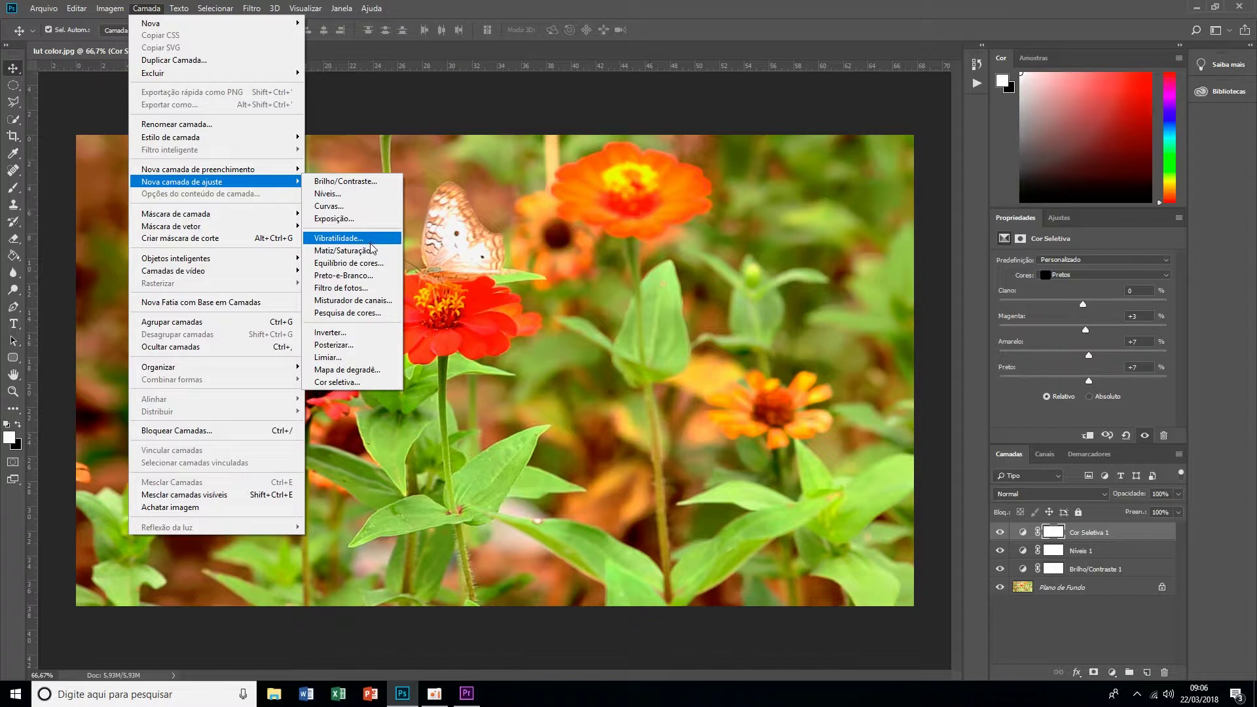
Add a Misturador de Canais adjustment layer keeping the Red output's red at +97.
click(380, 304)
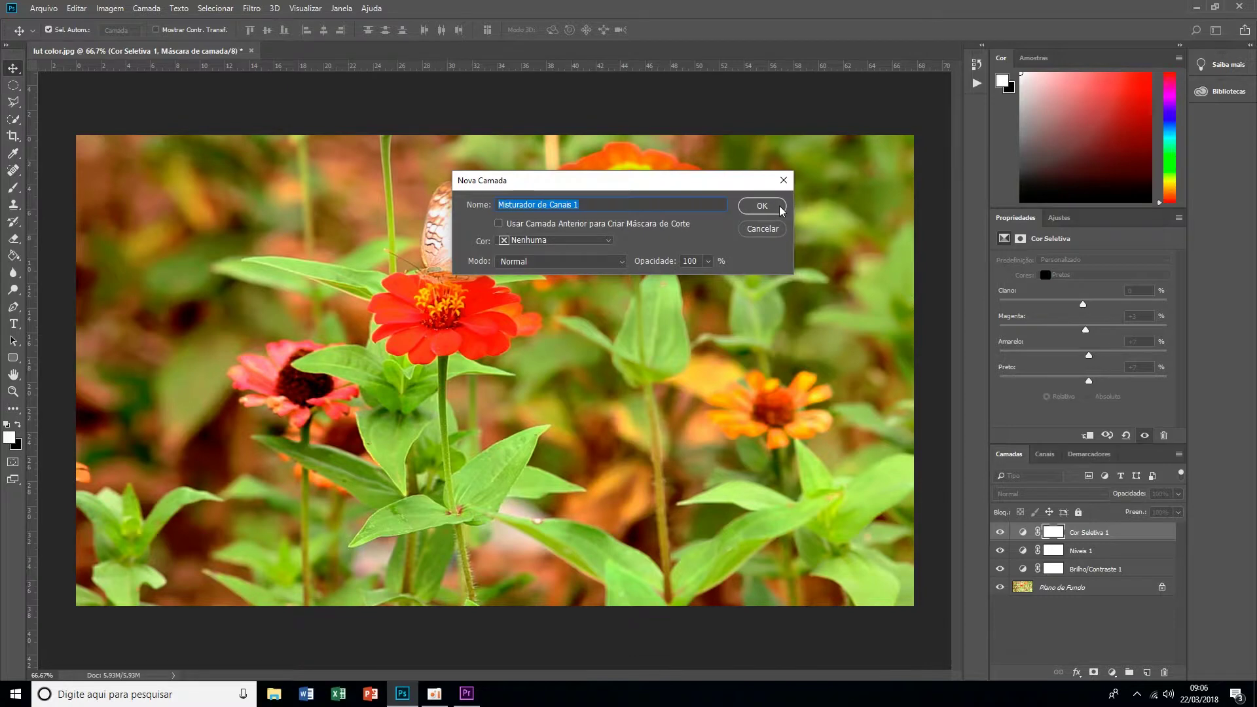
click(762, 205)
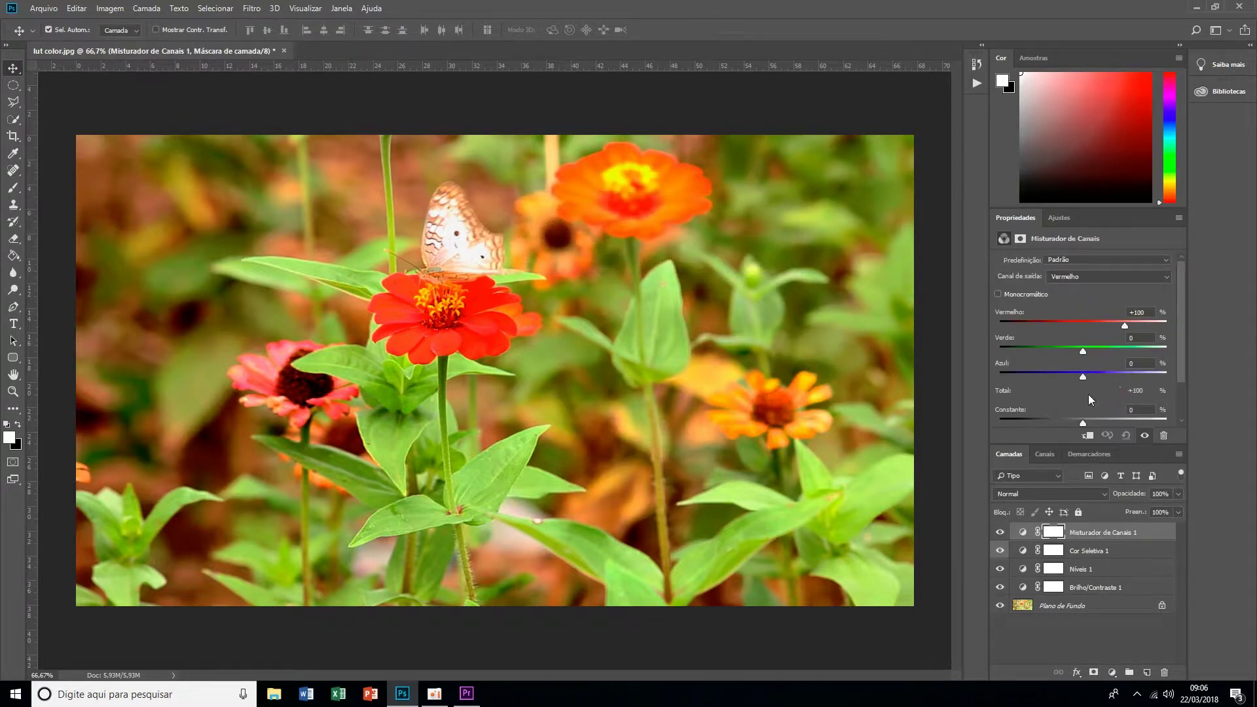
click(1096, 372)
drag(1124, 325, 1123, 325)
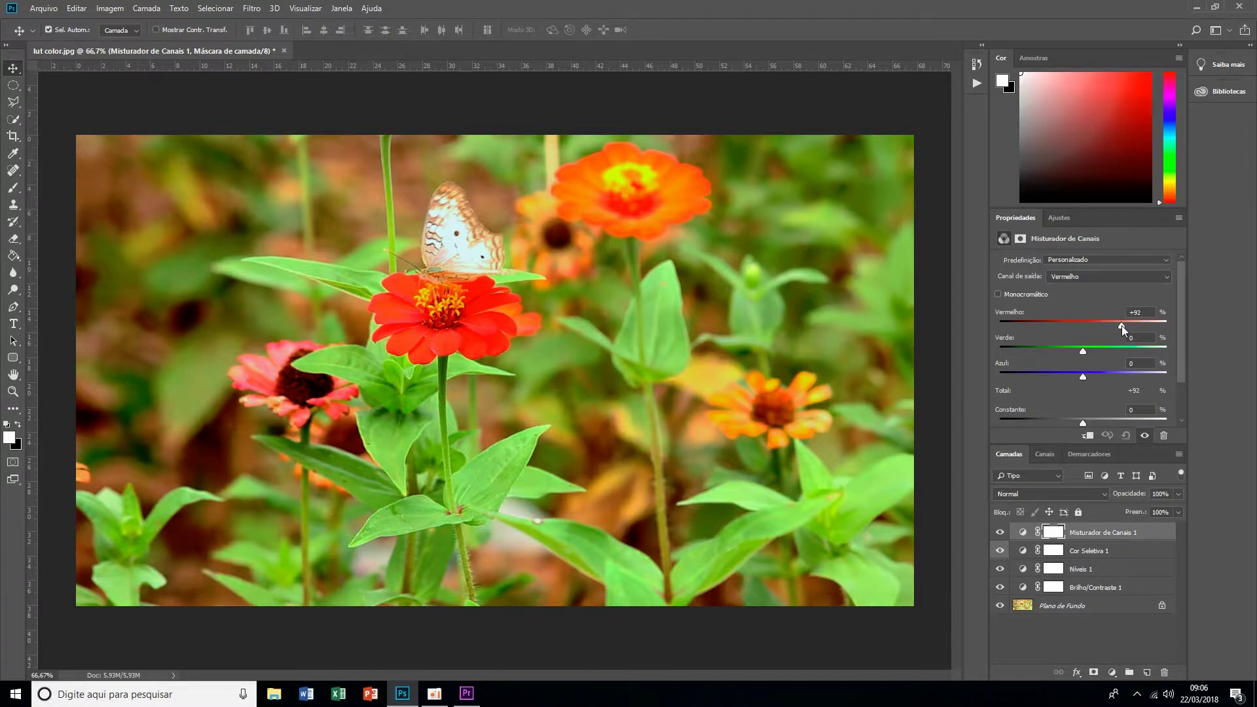
drag(1121, 325, 1125, 324)
Mix green +3 and blue +3 into the Red output, with constant -6.
drag(1083, 351, 1086, 350)
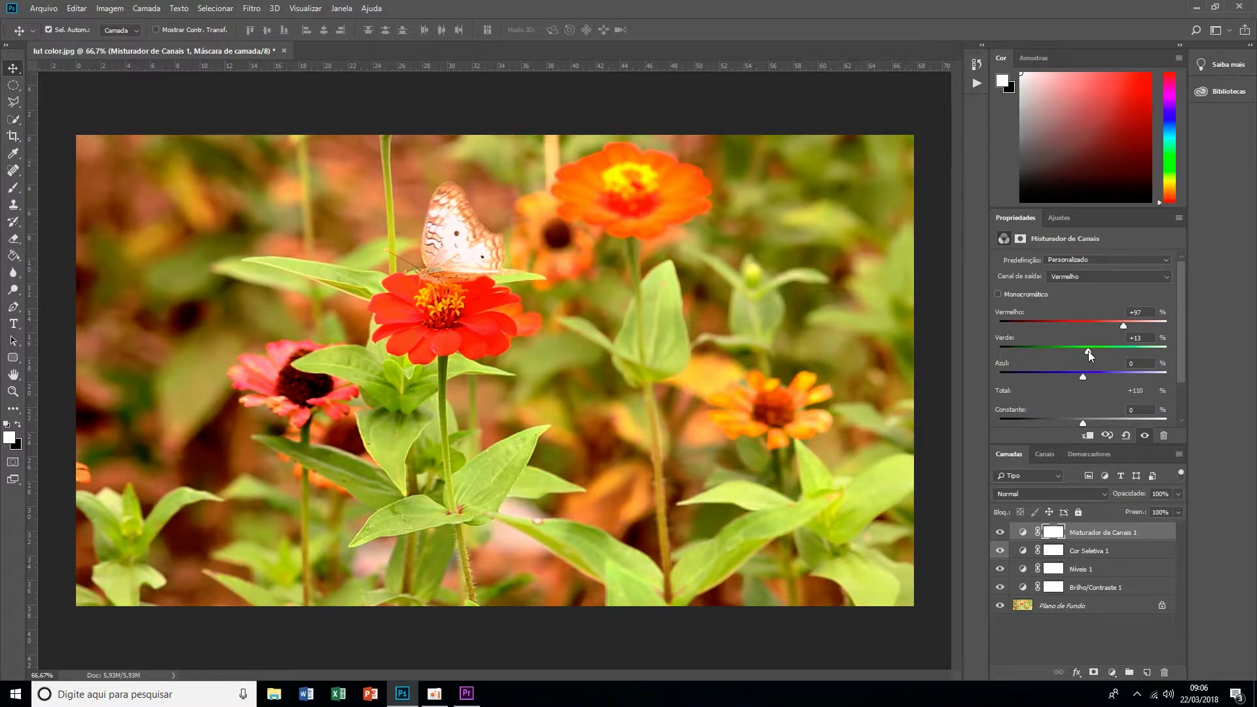
drag(1088, 351, 1089, 351)
drag(1086, 351, 1084, 351)
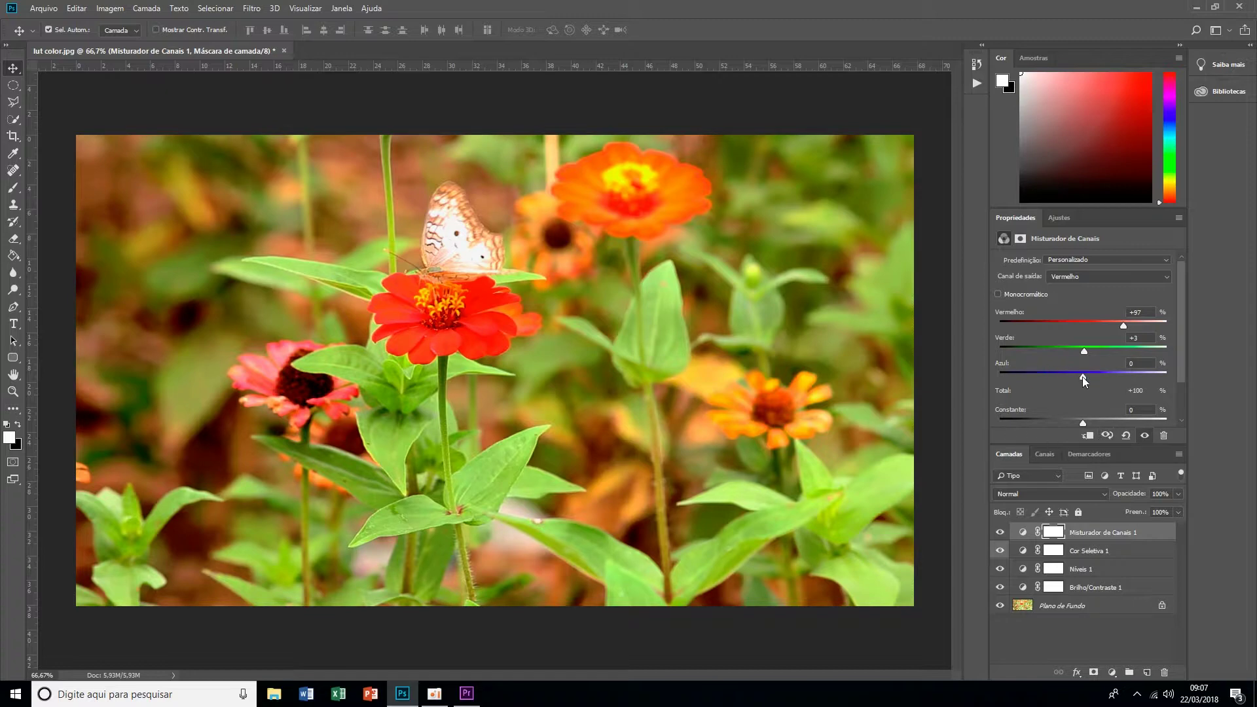
drag(1083, 378, 1085, 381)
drag(1084, 422, 1071, 426)
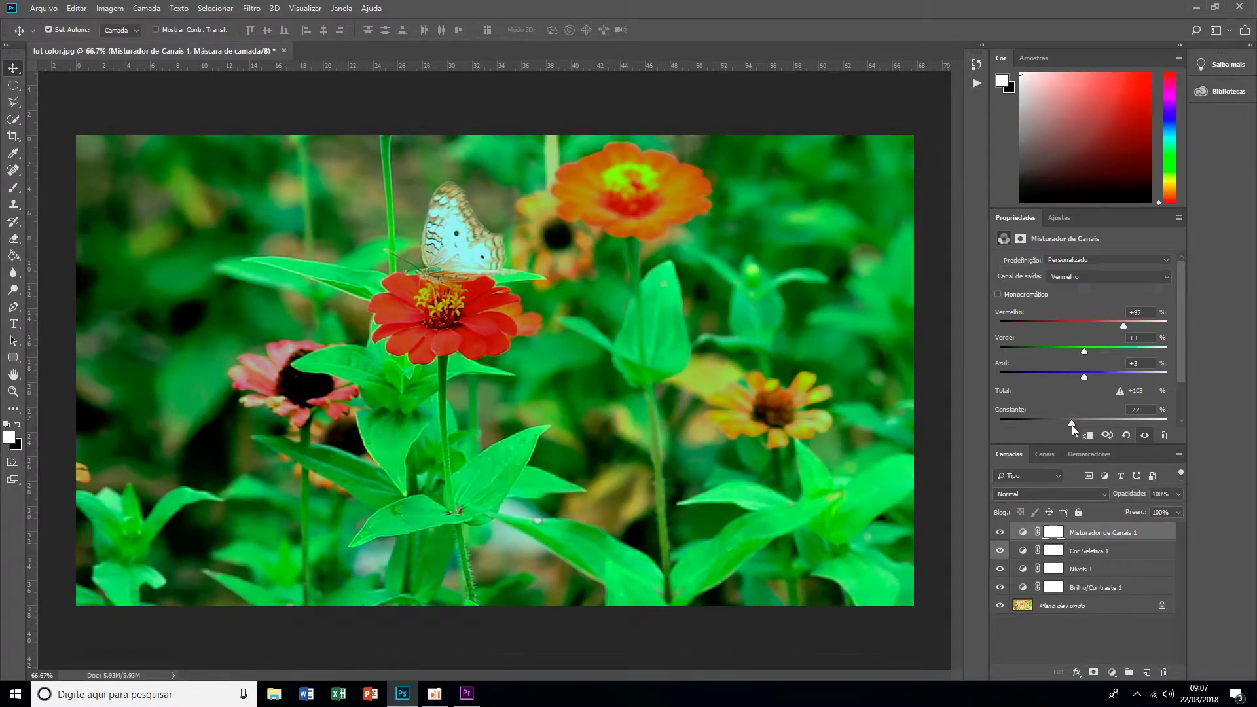
drag(1071, 426, 1081, 425)
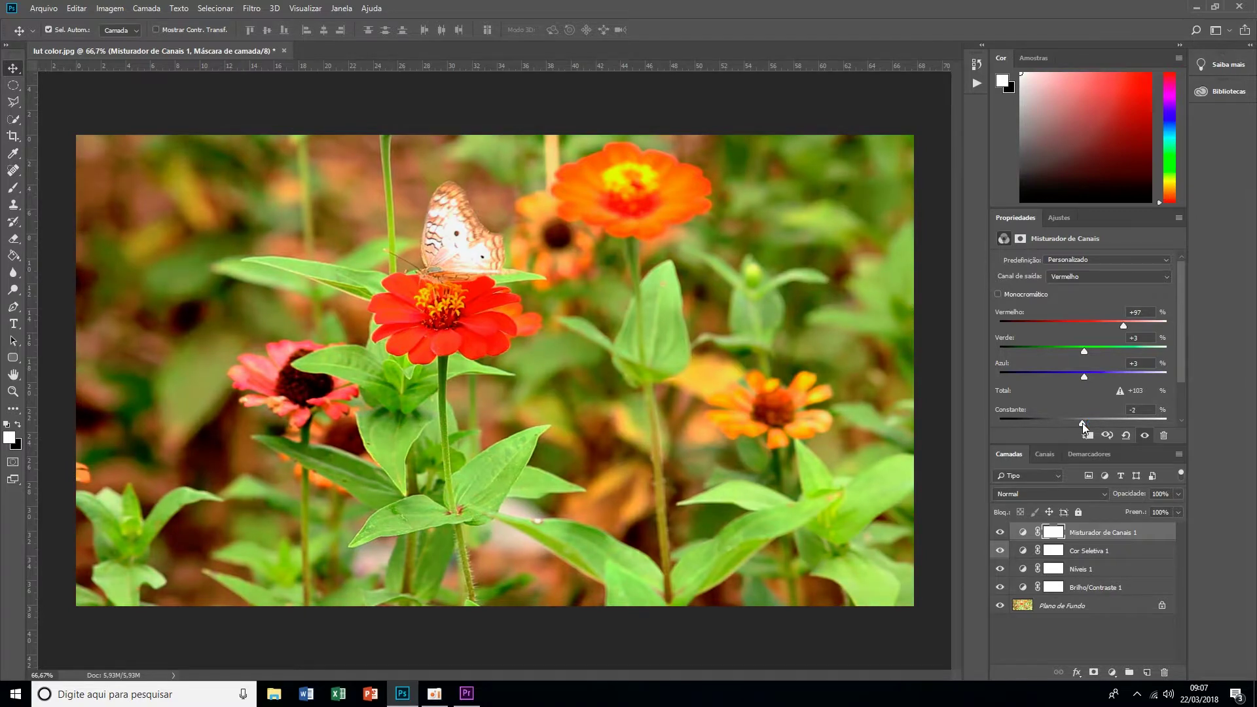
drag(1084, 427, 1081, 428)
Toggle the adjustment layers off and on twice to compare against the original, leaving them visible.
click(147, 9)
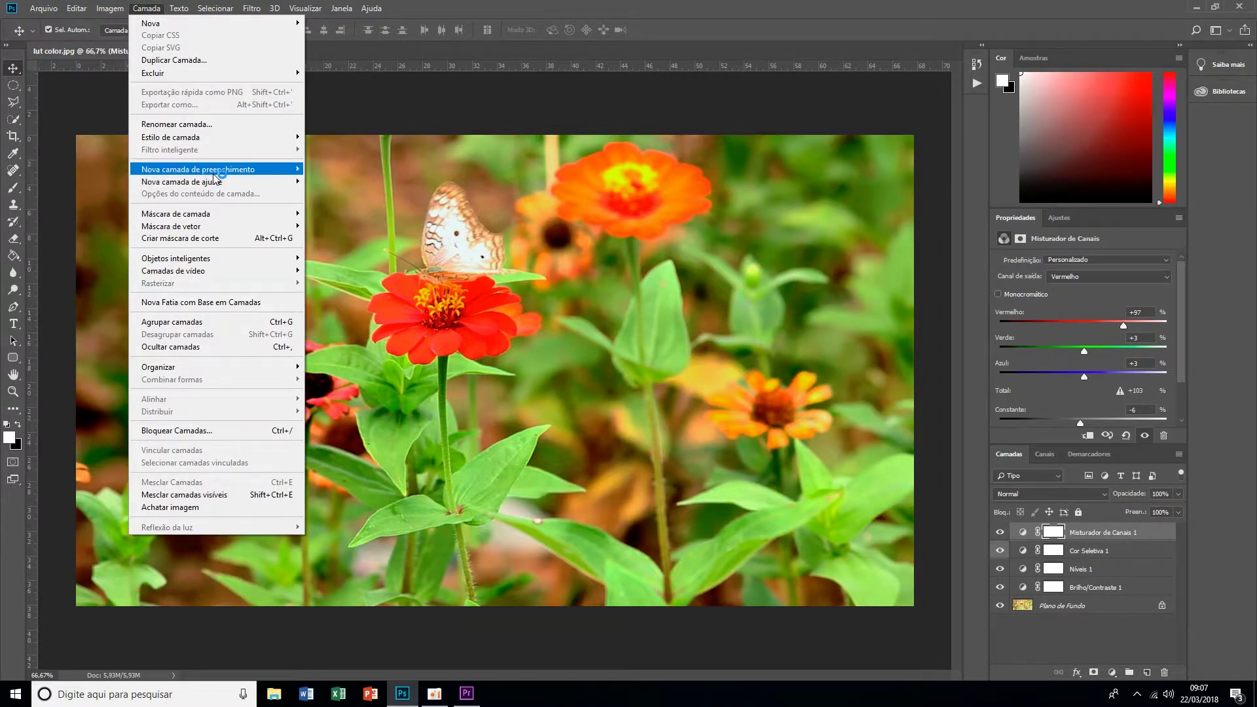
mouse_move(182, 182)
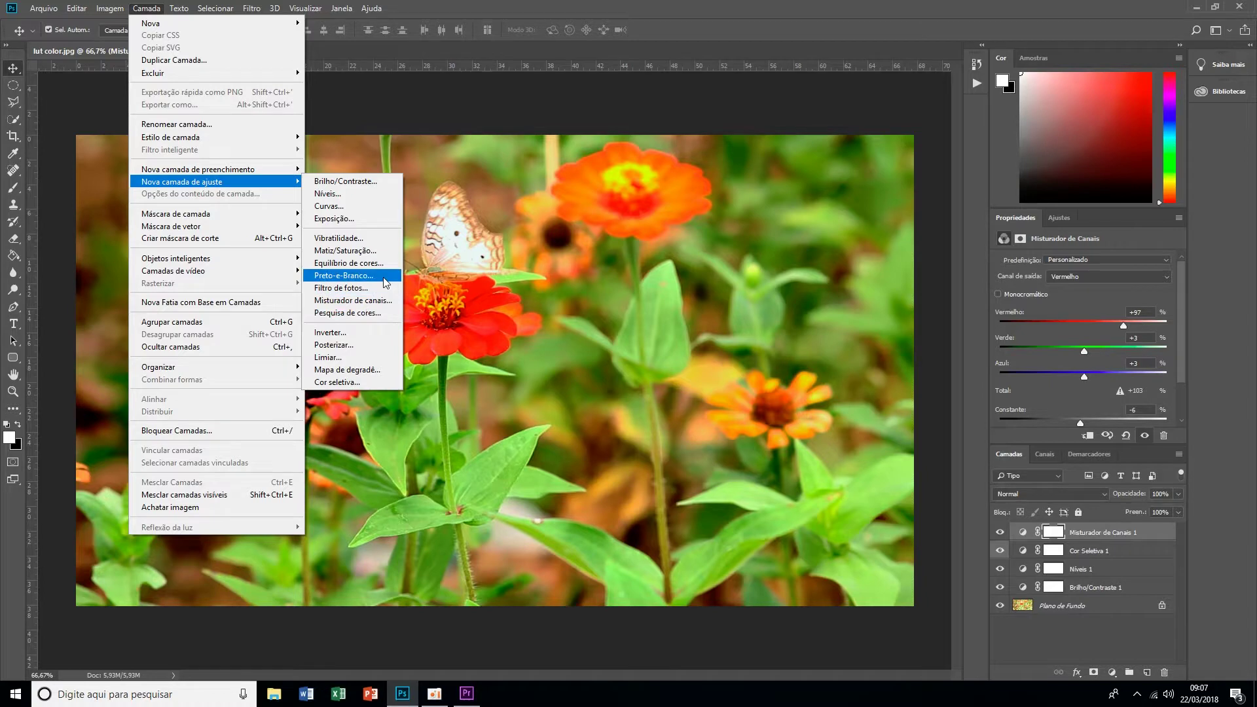
click(748, 6)
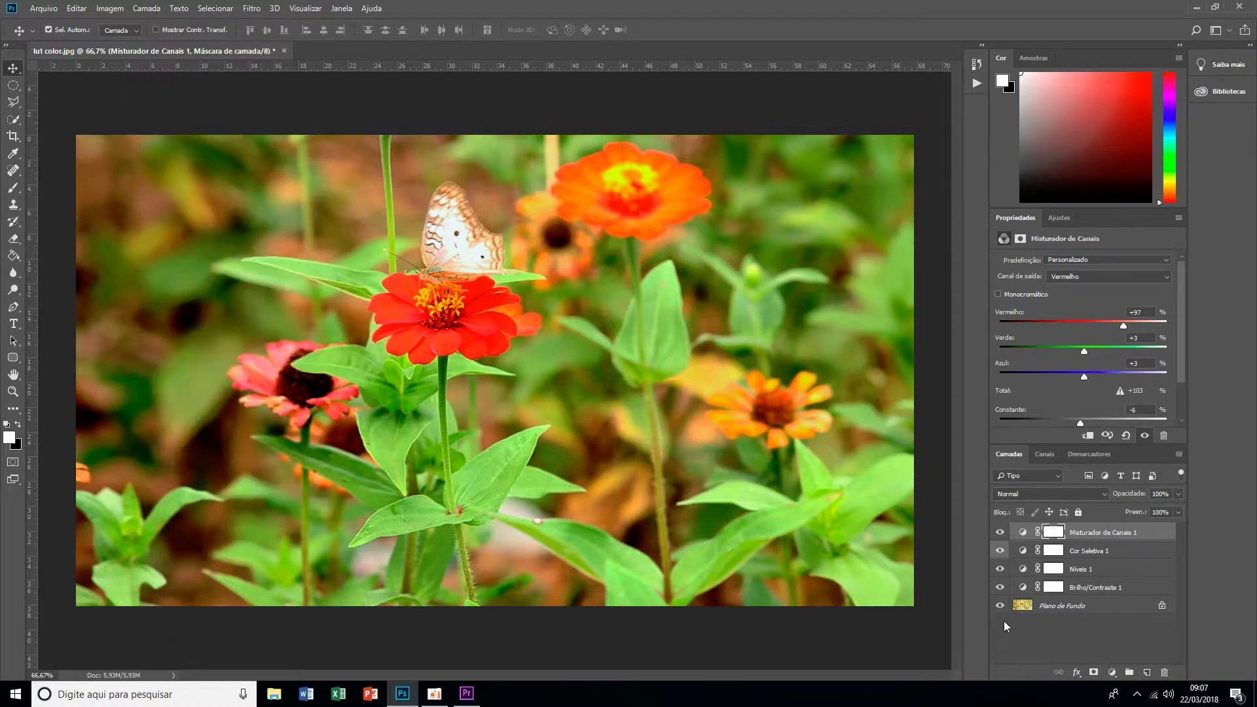
alt+click(1000, 605)
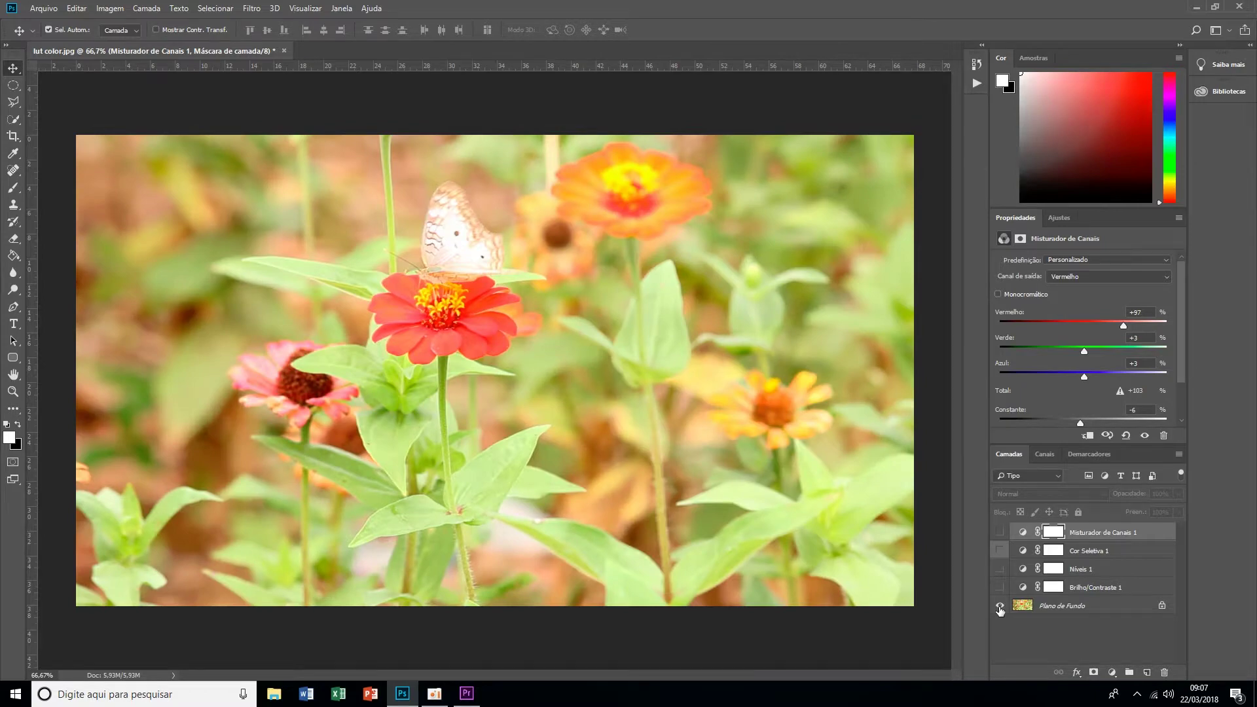
alt+click(1000, 605)
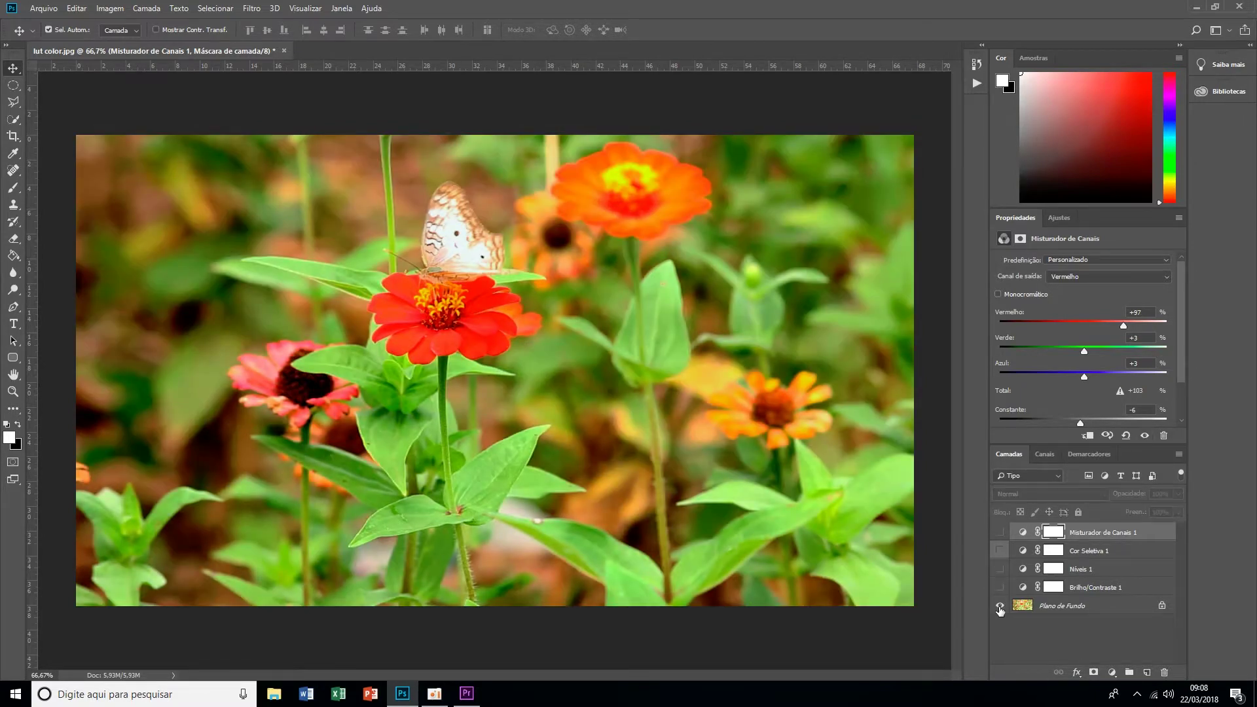
alt+click(1000, 606)
alt+click(999, 606)
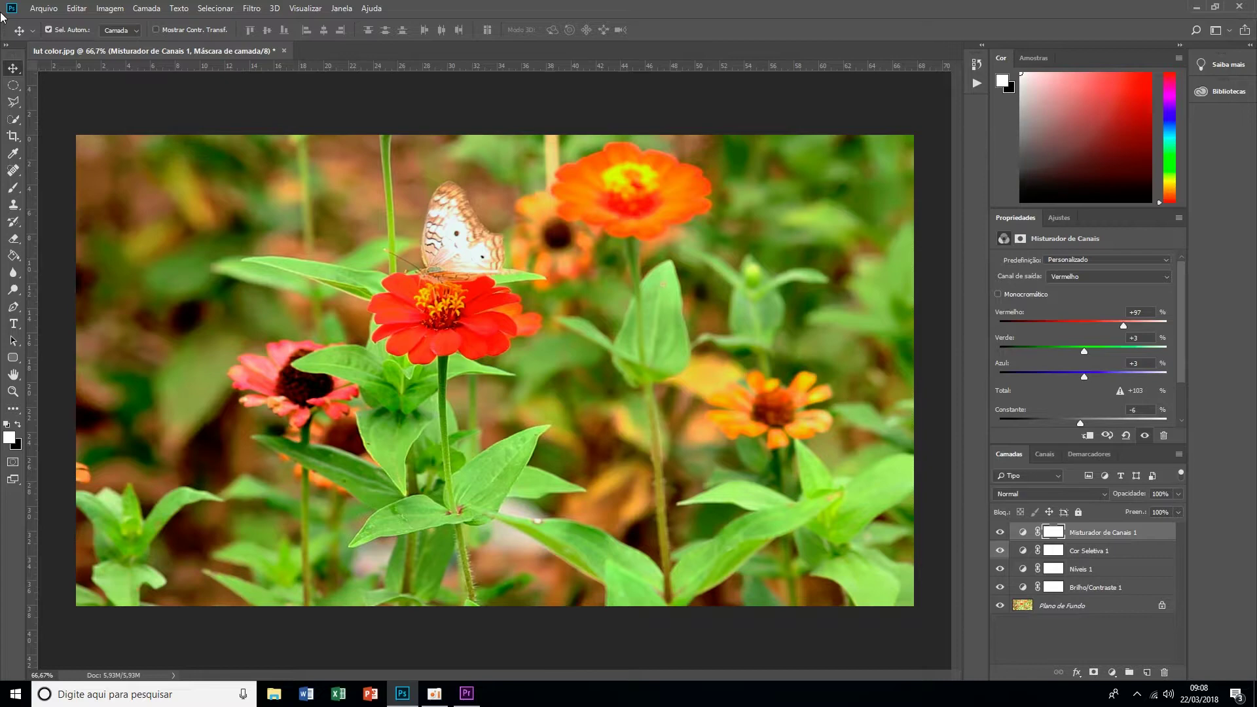
click(44, 8)
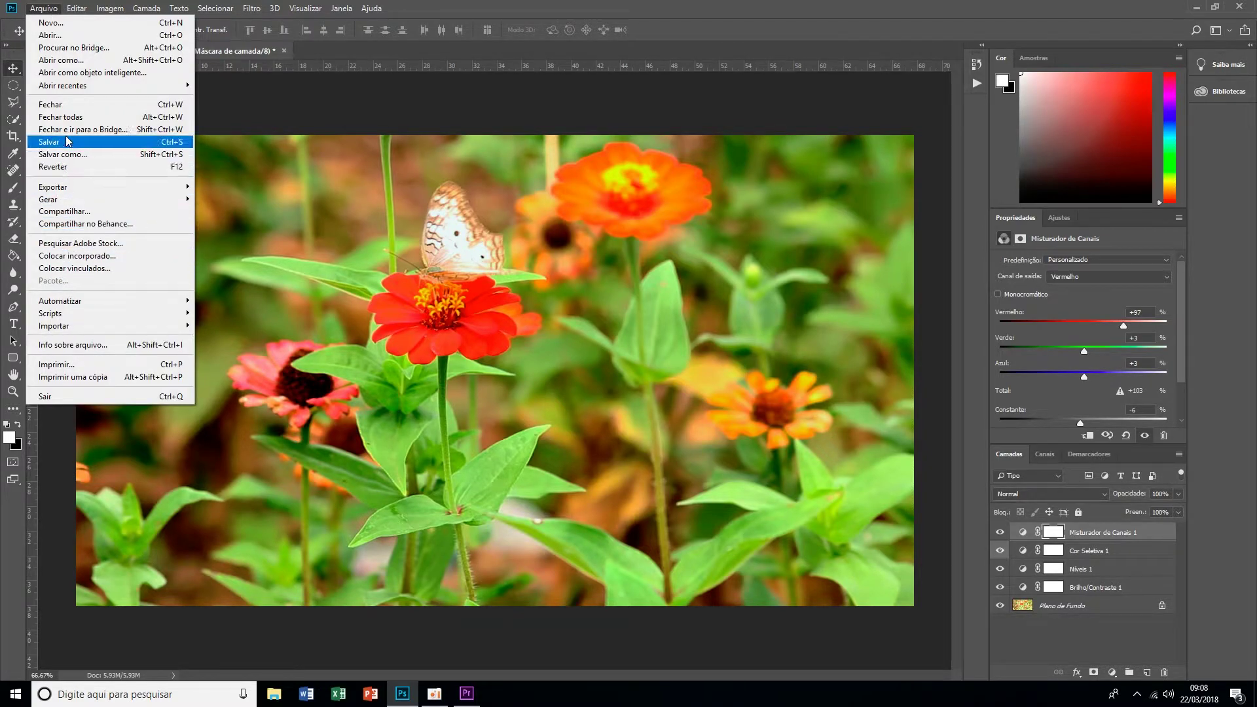
mouse_move(53, 187)
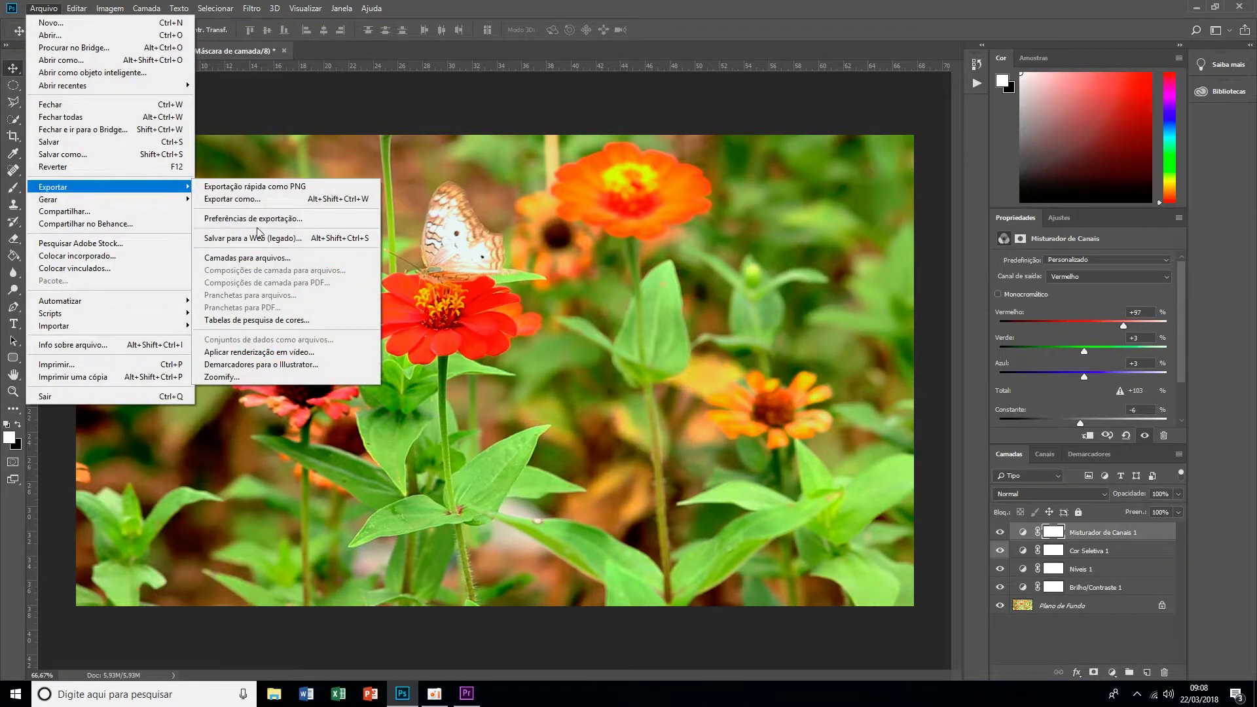
Save the grade as a 3DL lookup table named 'lut color borboleta' in the dowload folder.
click(291, 321)
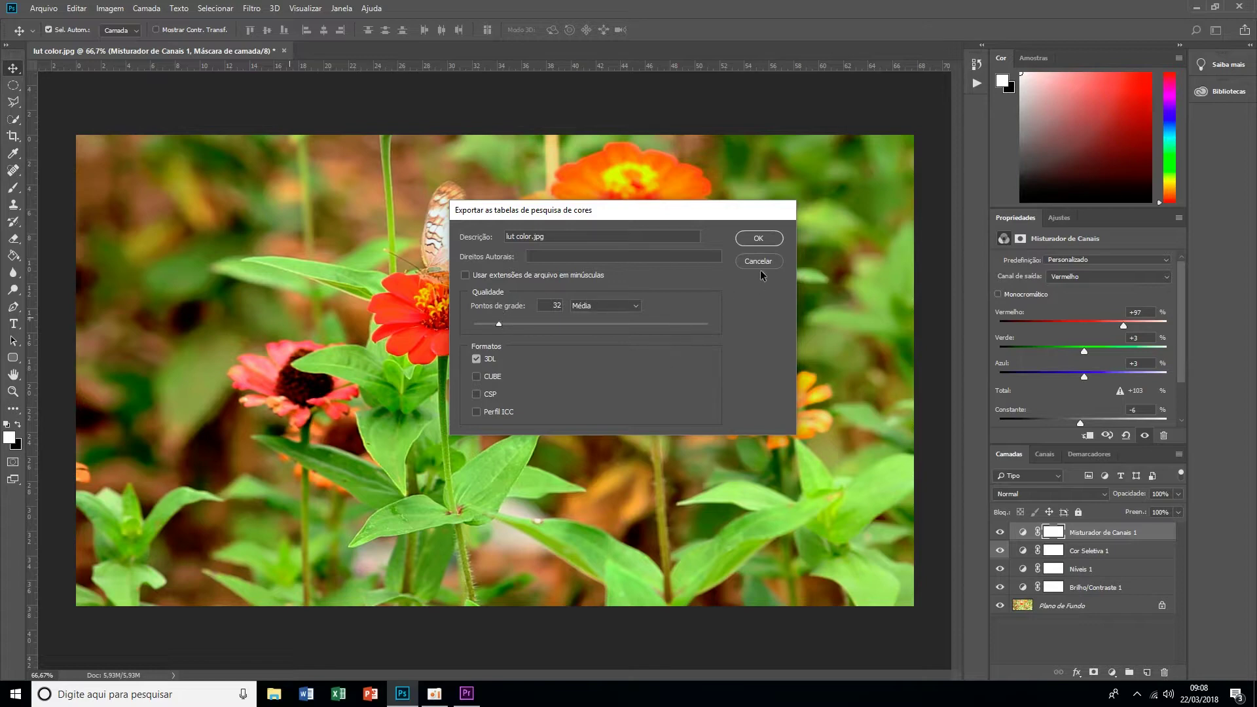
click(770, 240)
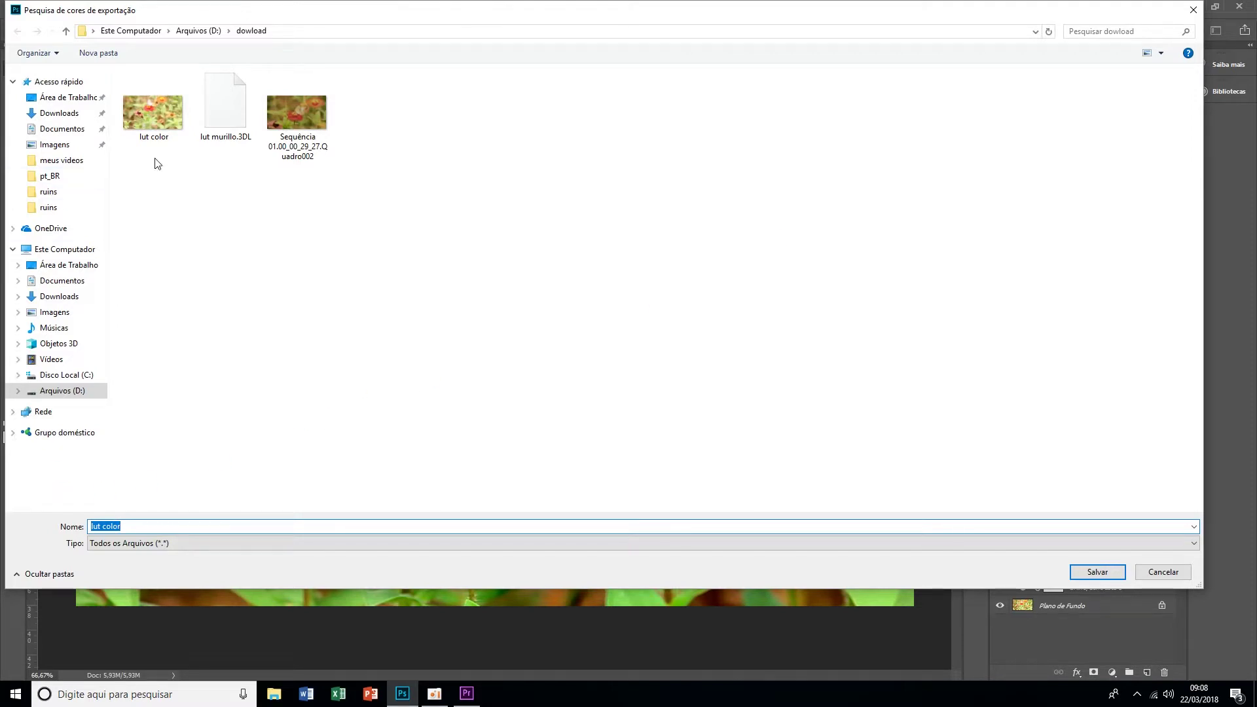
click(135, 525)
text(borboleta)
click(1110, 569)
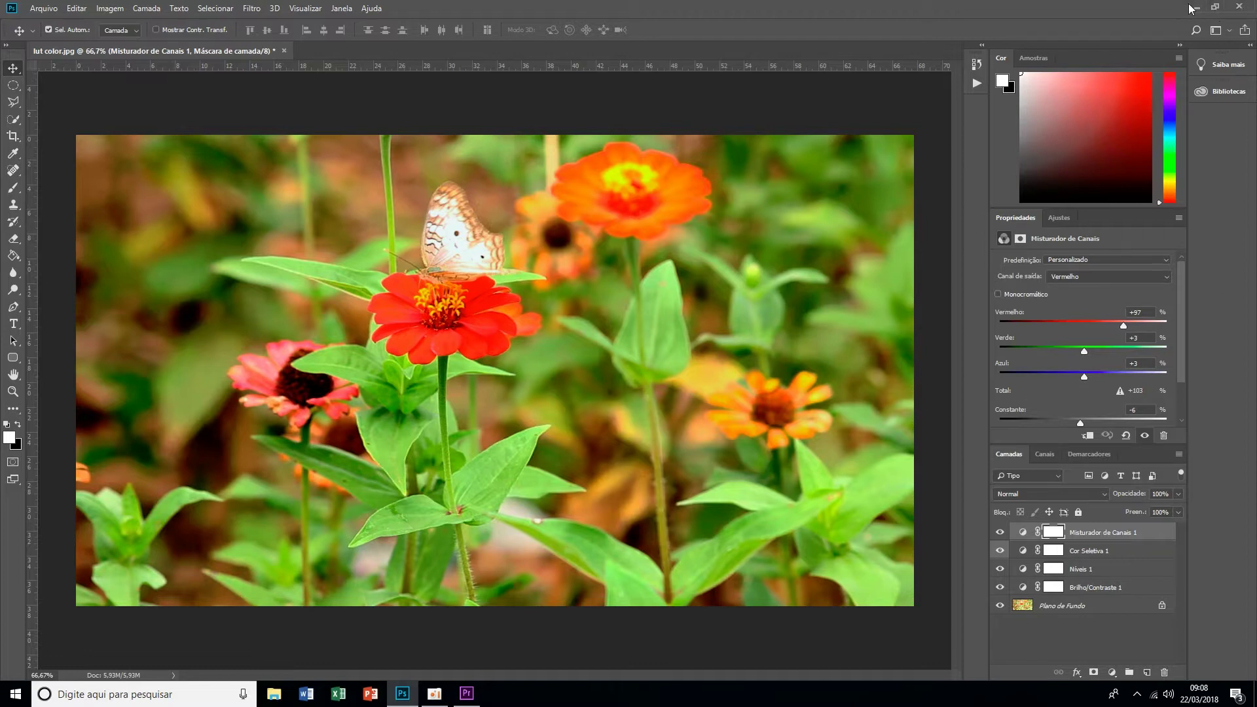
Close the butterfly image without saving, quit Photoshop, and return to Premiere Pro.
click(1239, 6)
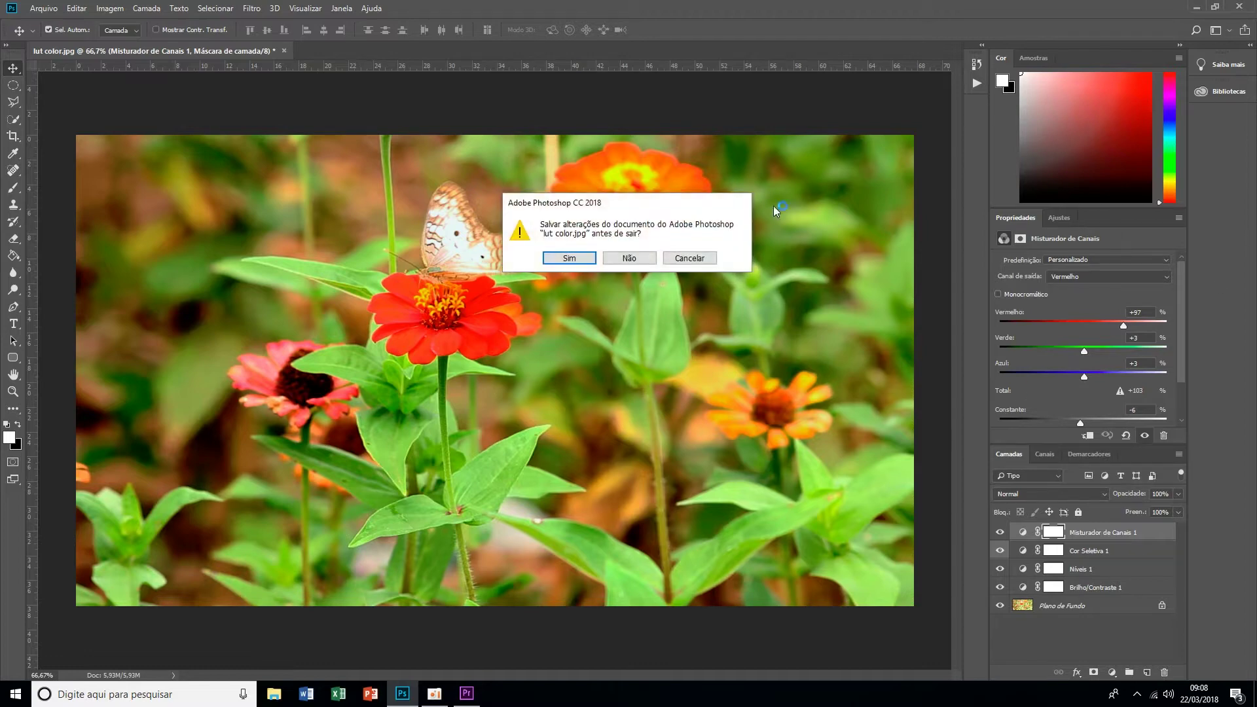
click(629, 258)
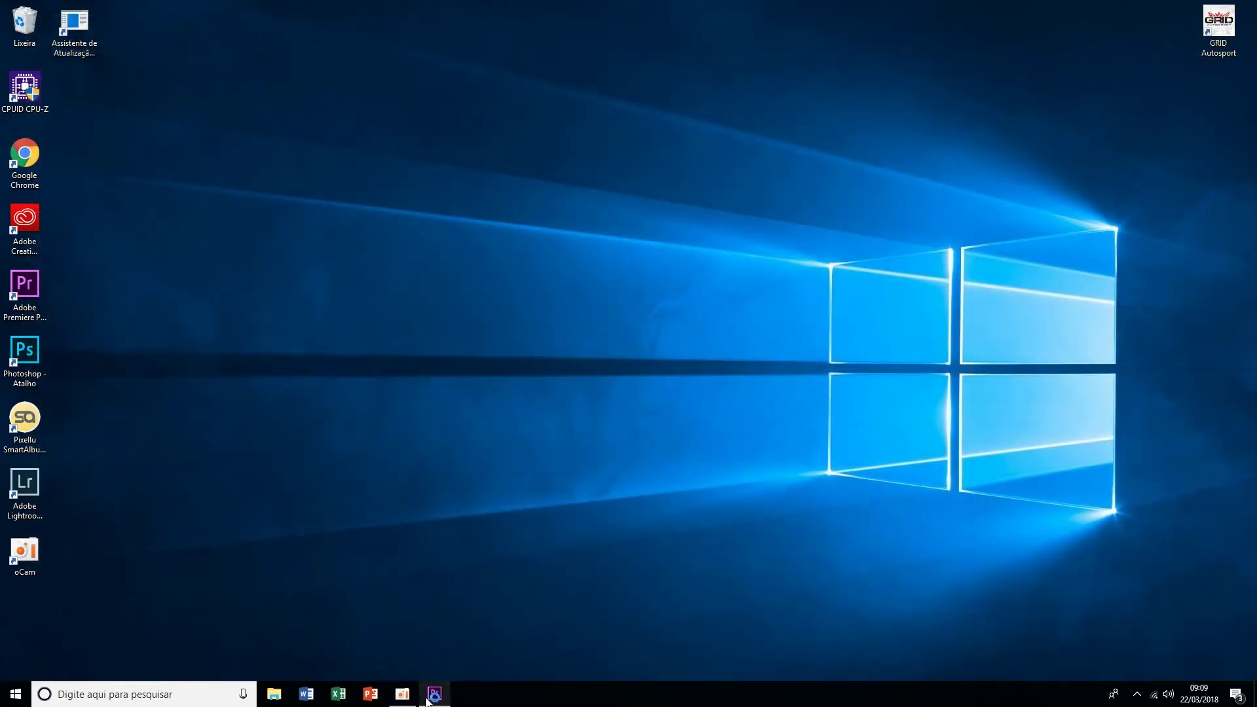
click(434, 694)
click(436, 695)
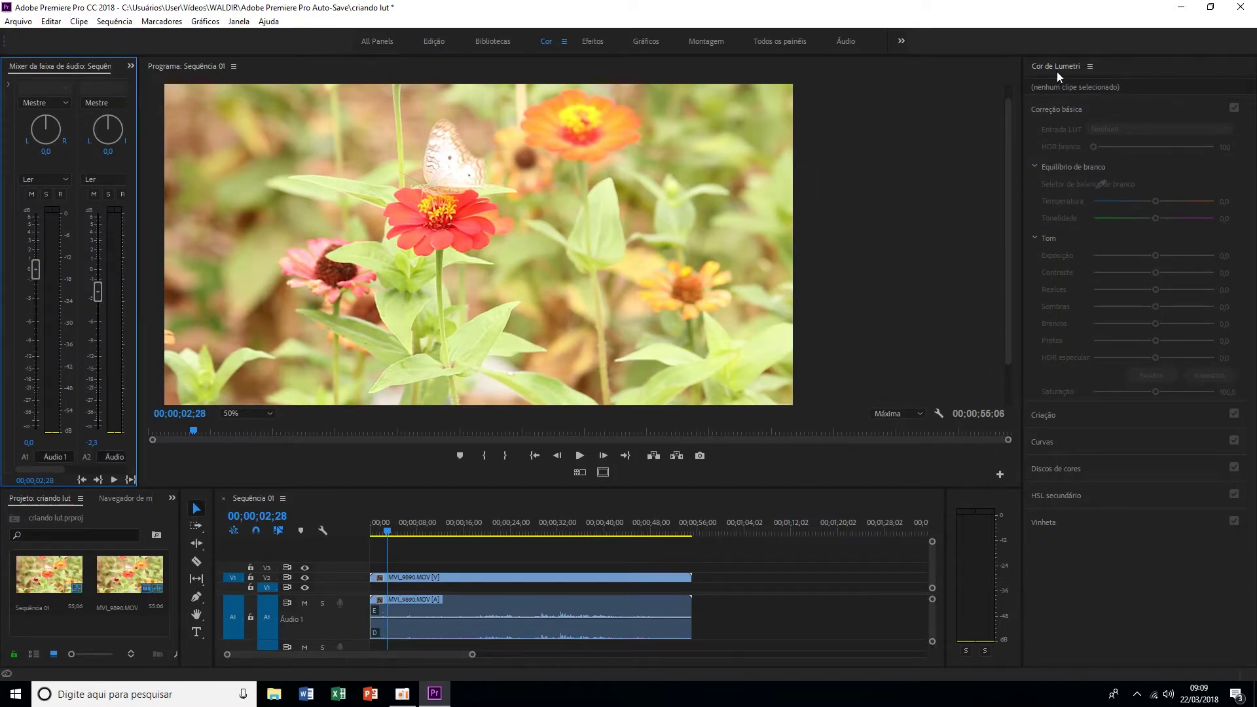
Widen the Lumetri Color panel and select the MVI_9890 clip at about four seconds.
mouse_move(1022, 197)
mouse_down()
mouse_move(917, 207)
mouse_move(943, 207)
mouse_up()
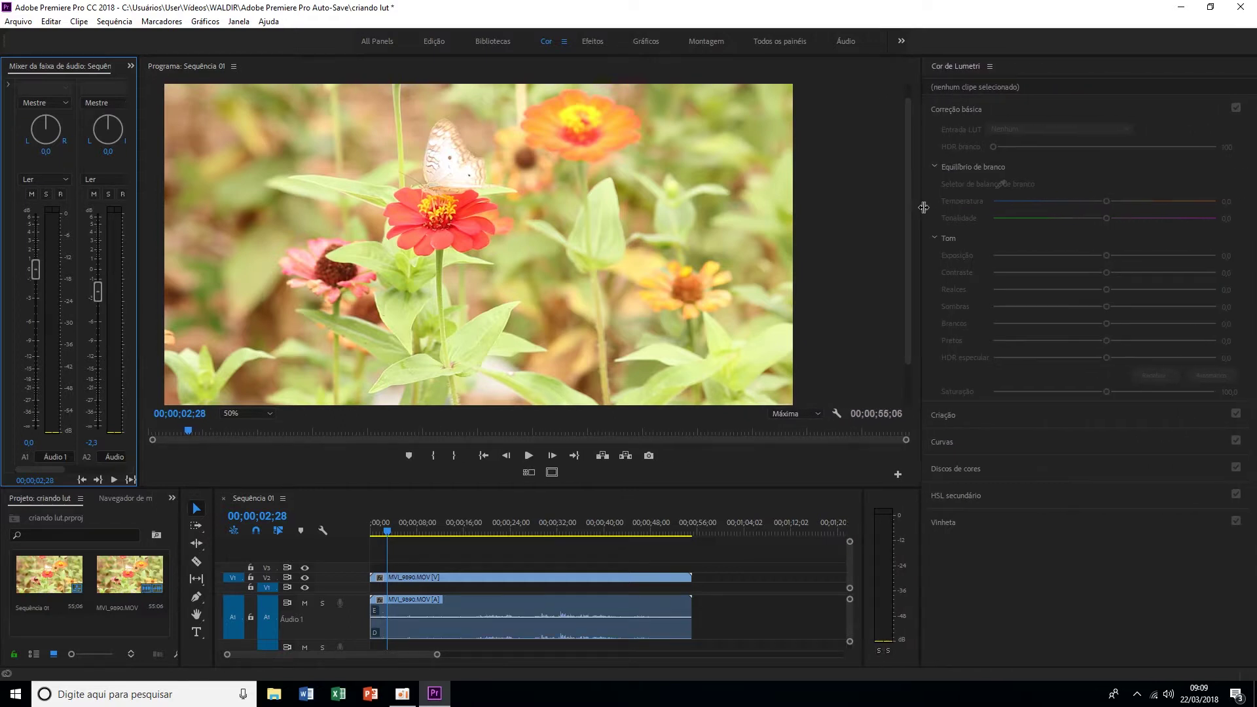
click(491, 579)
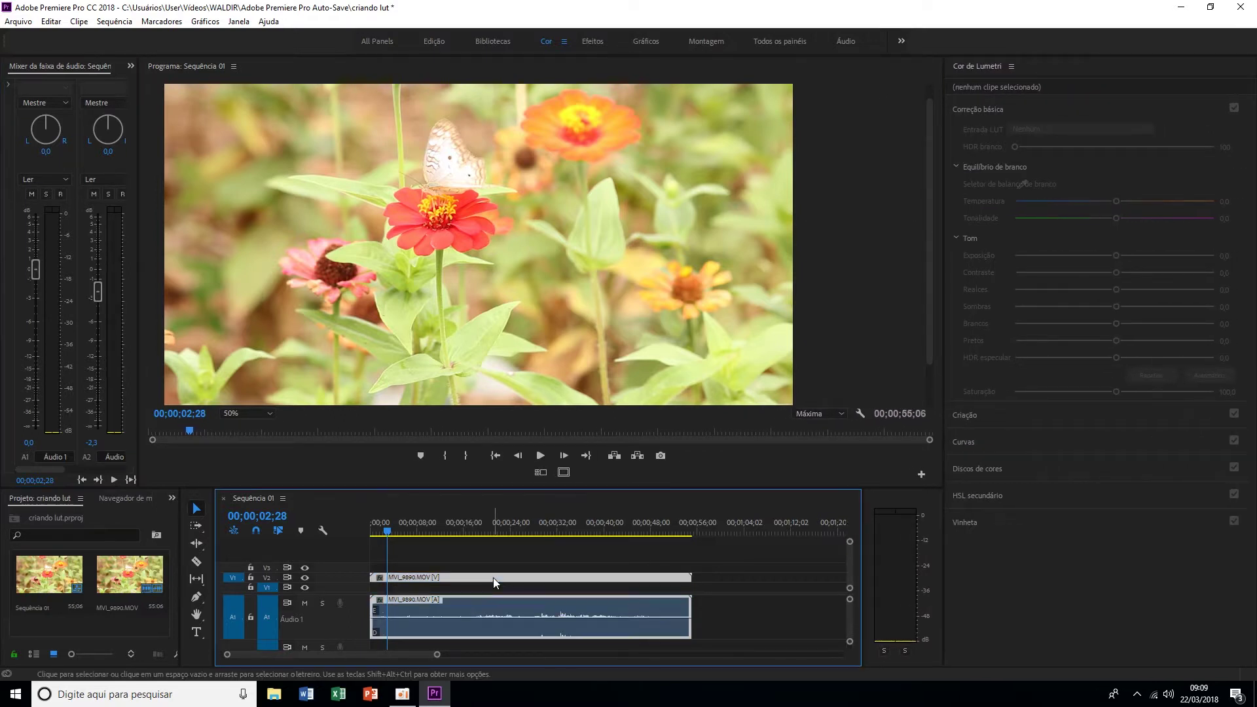
drag(388, 532, 399, 538)
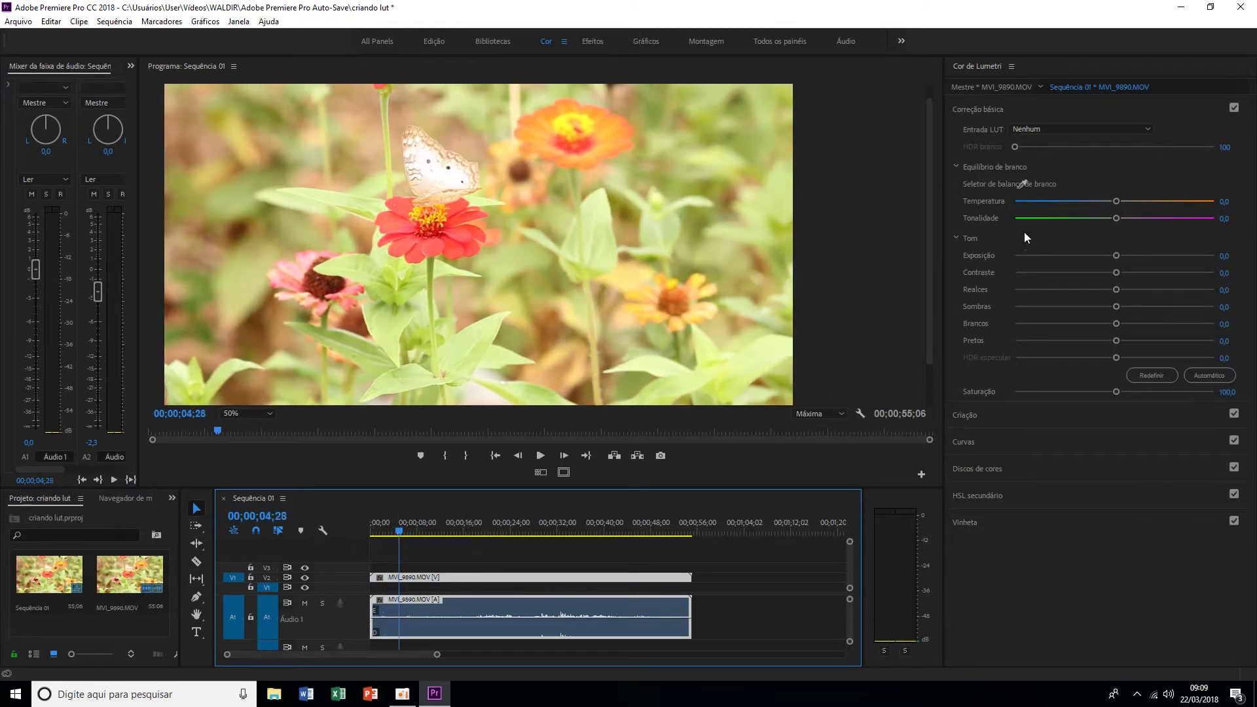
Load D:\dowload\lut color borboleta.3DL as the Lumetri input LUT.
click(1148, 130)
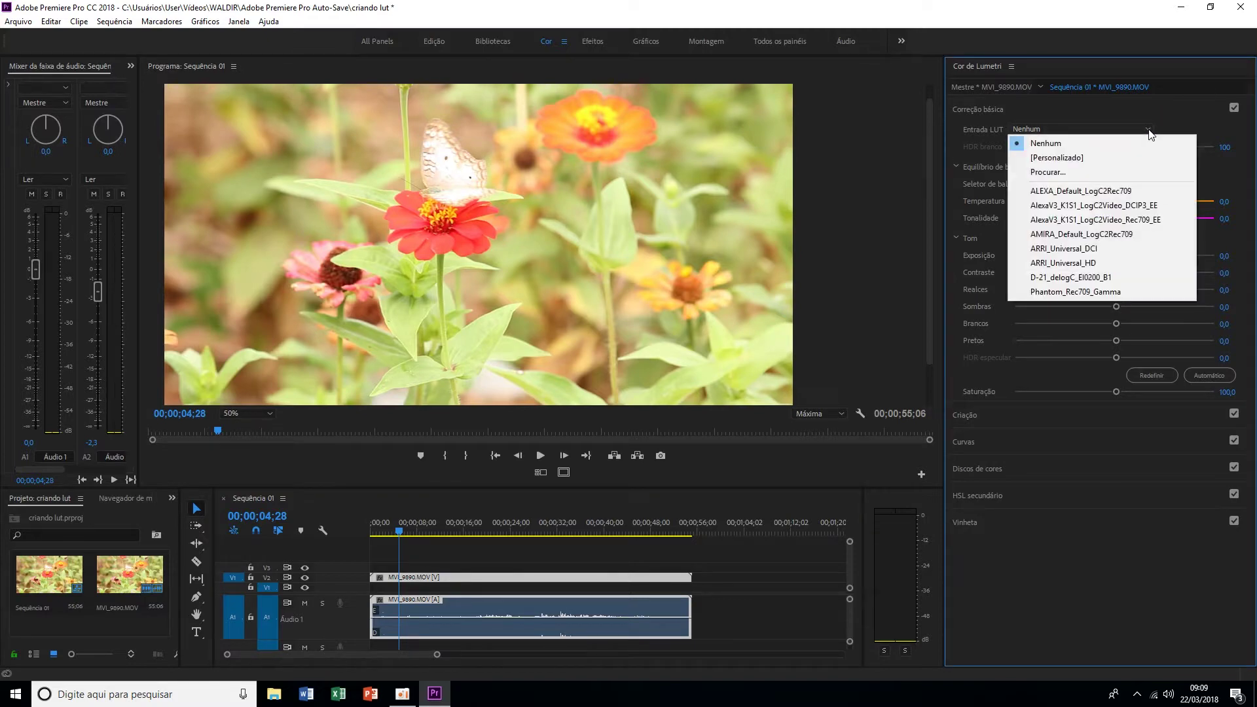
click(1077, 174)
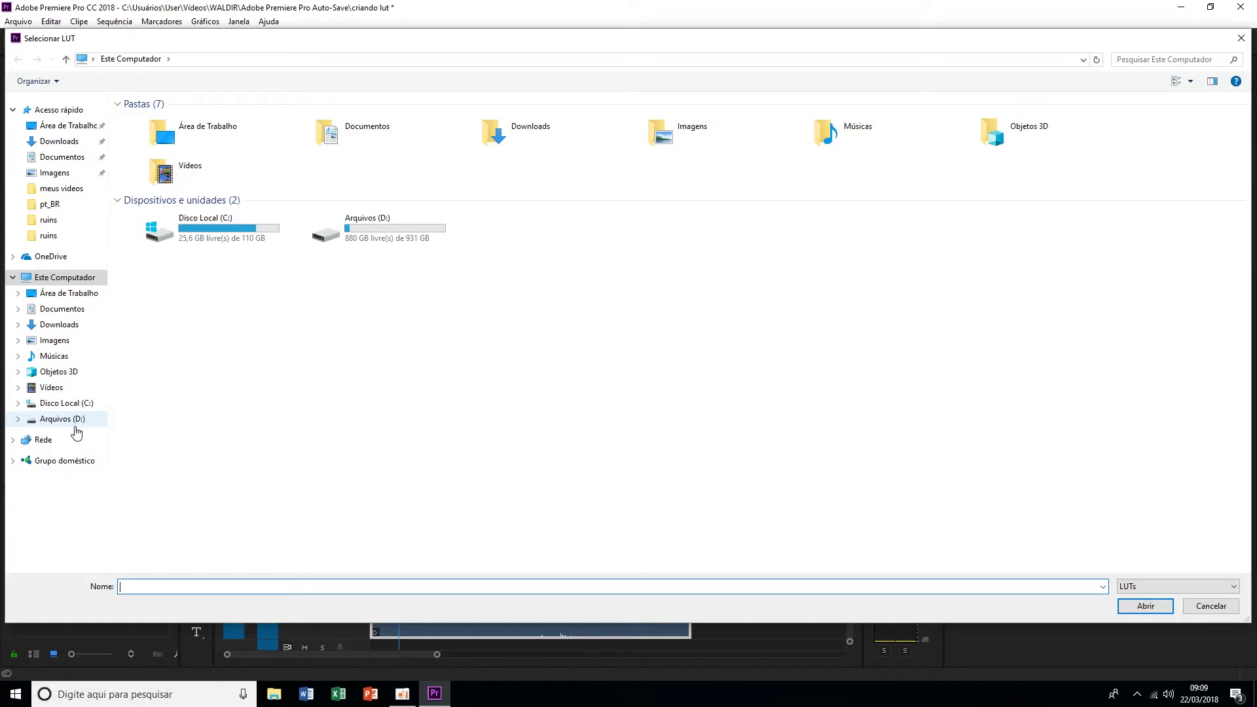
click(65, 425)
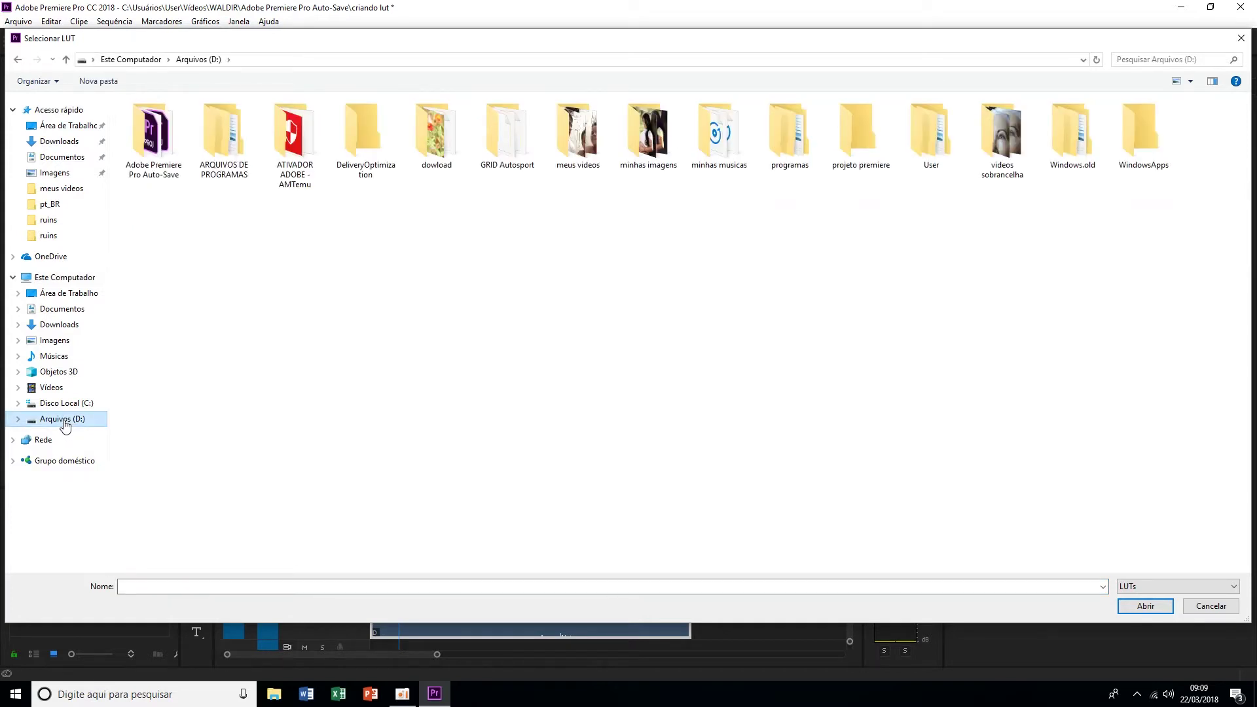
double_click(436, 134)
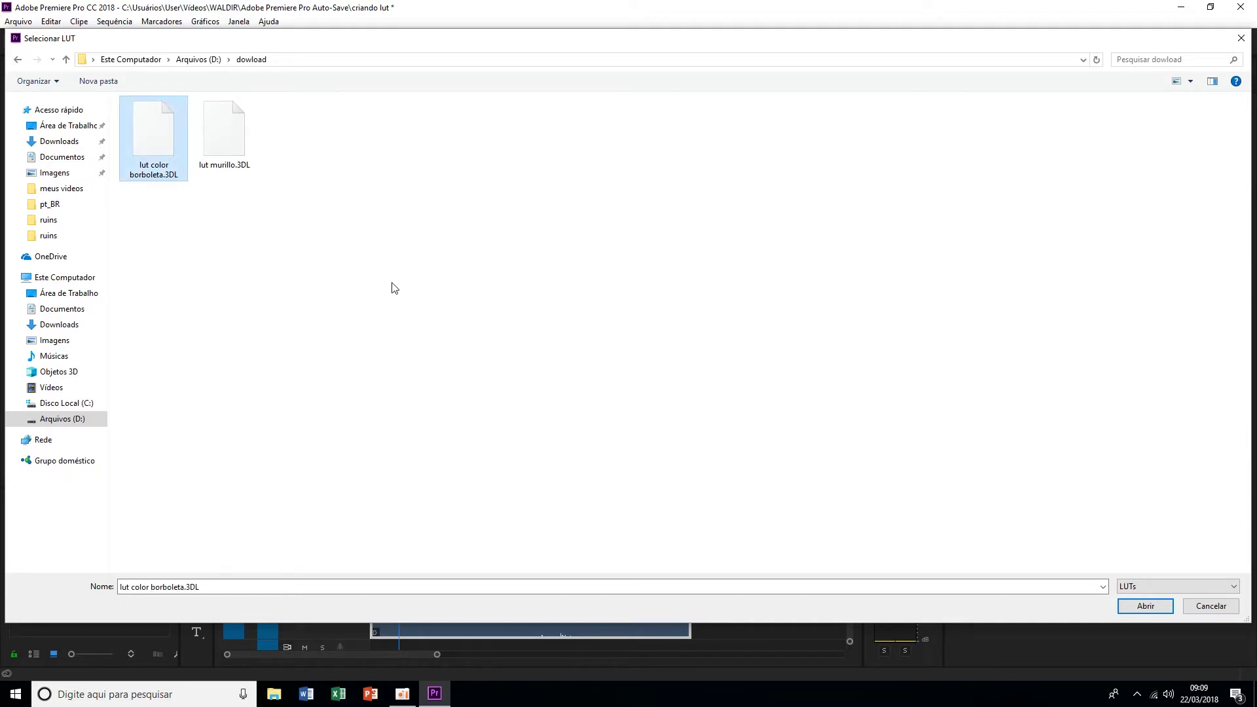
click(1146, 606)
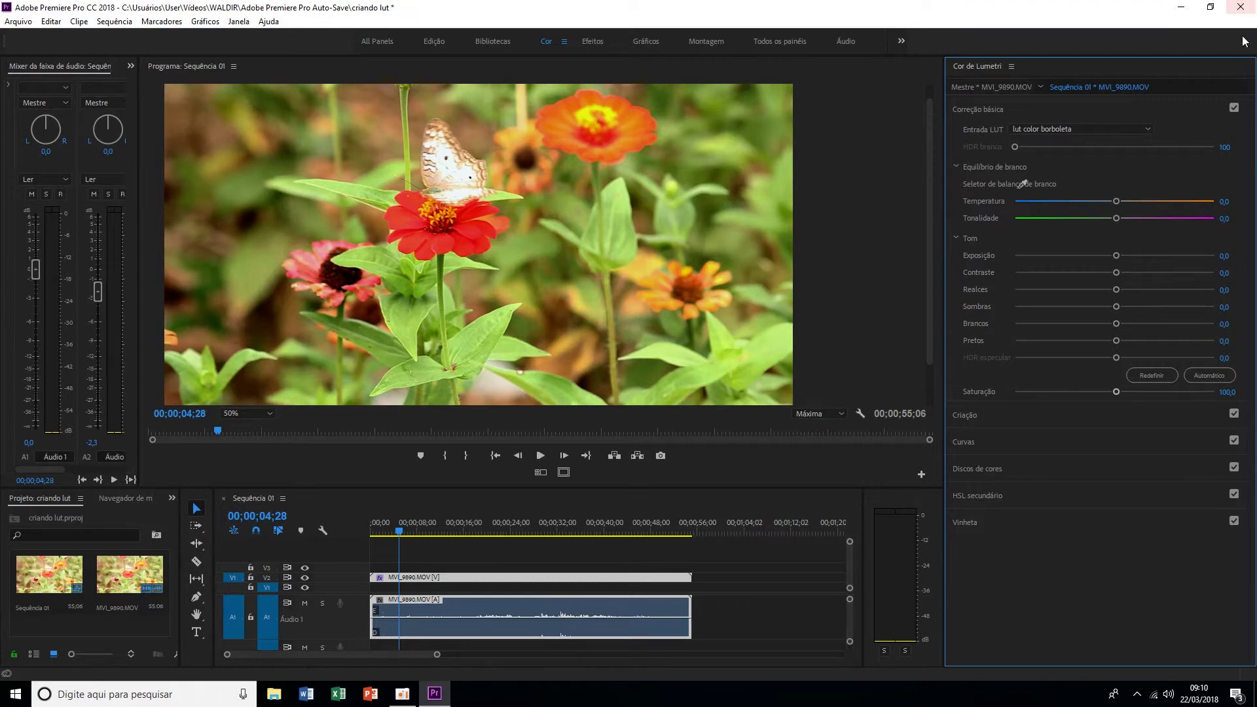
click(1234, 108)
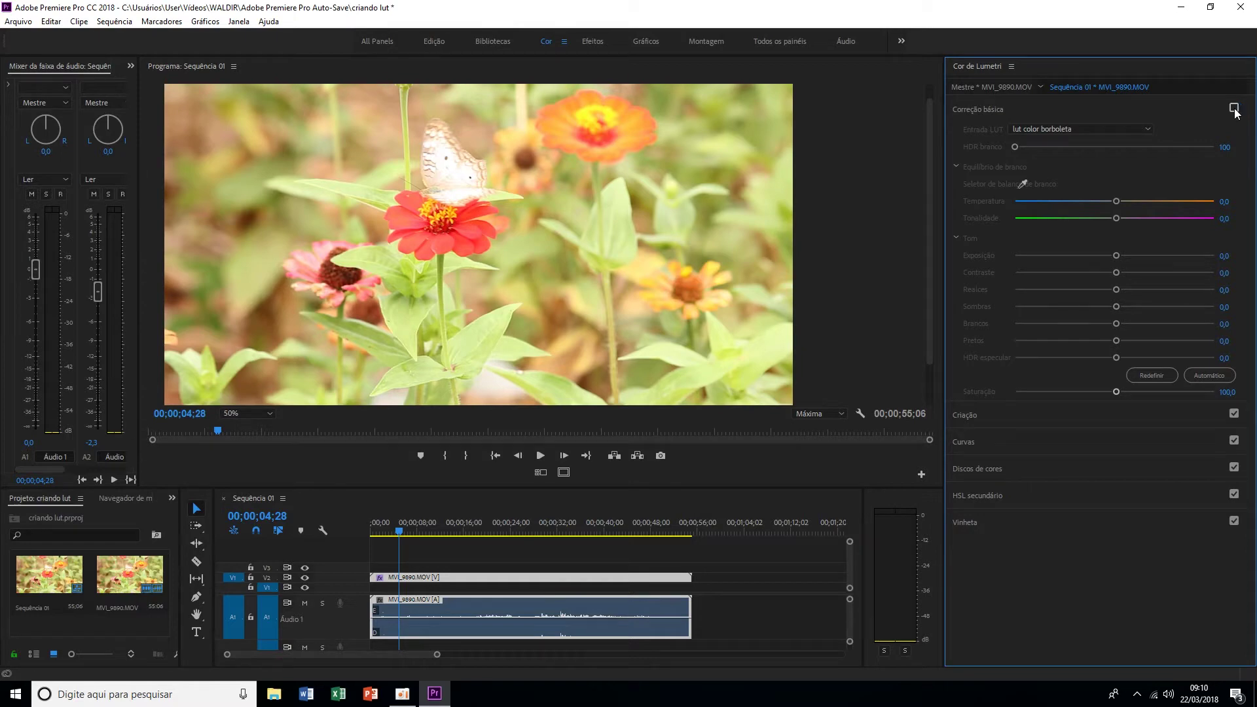
click(1234, 108)
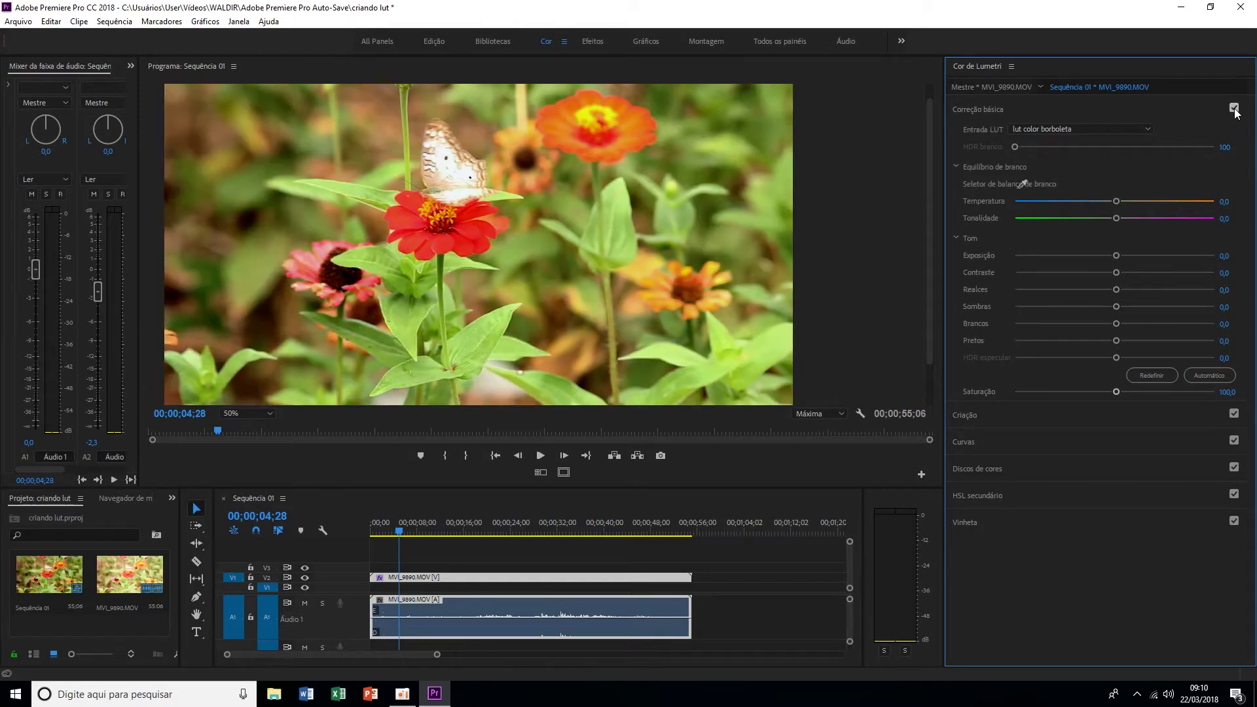
click(1234, 108)
click(1234, 108)
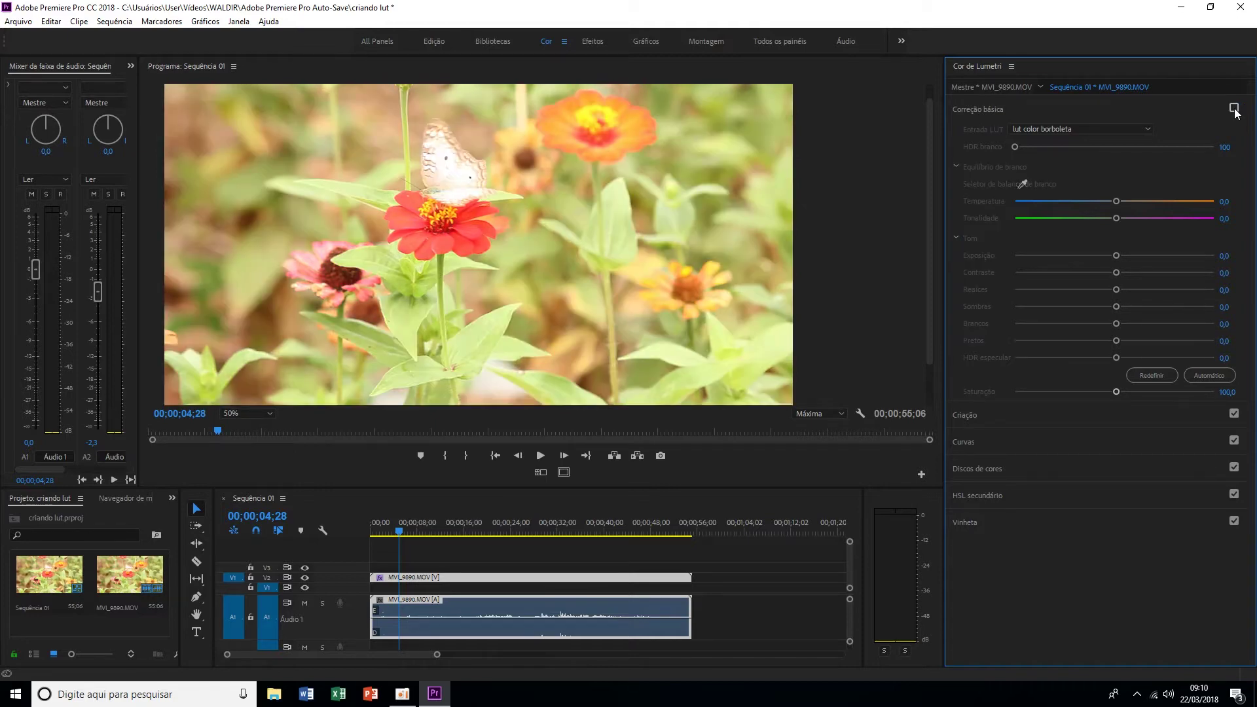
click(1235, 108)
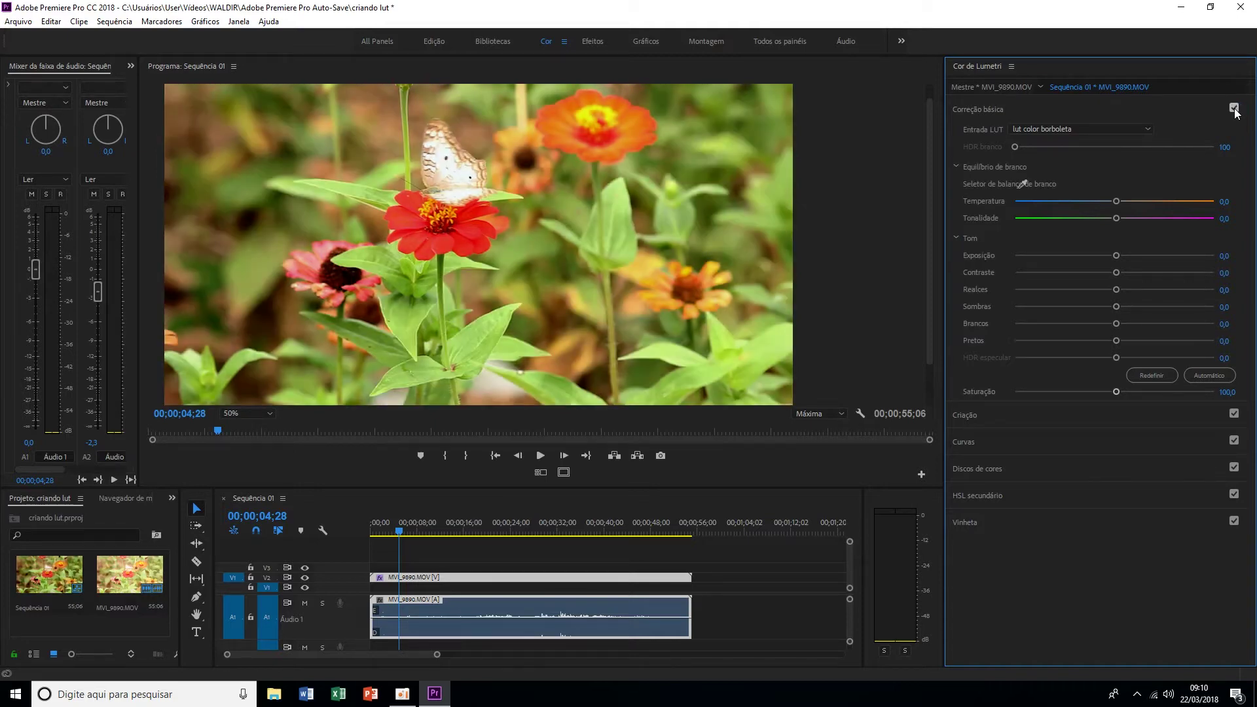
click(1235, 108)
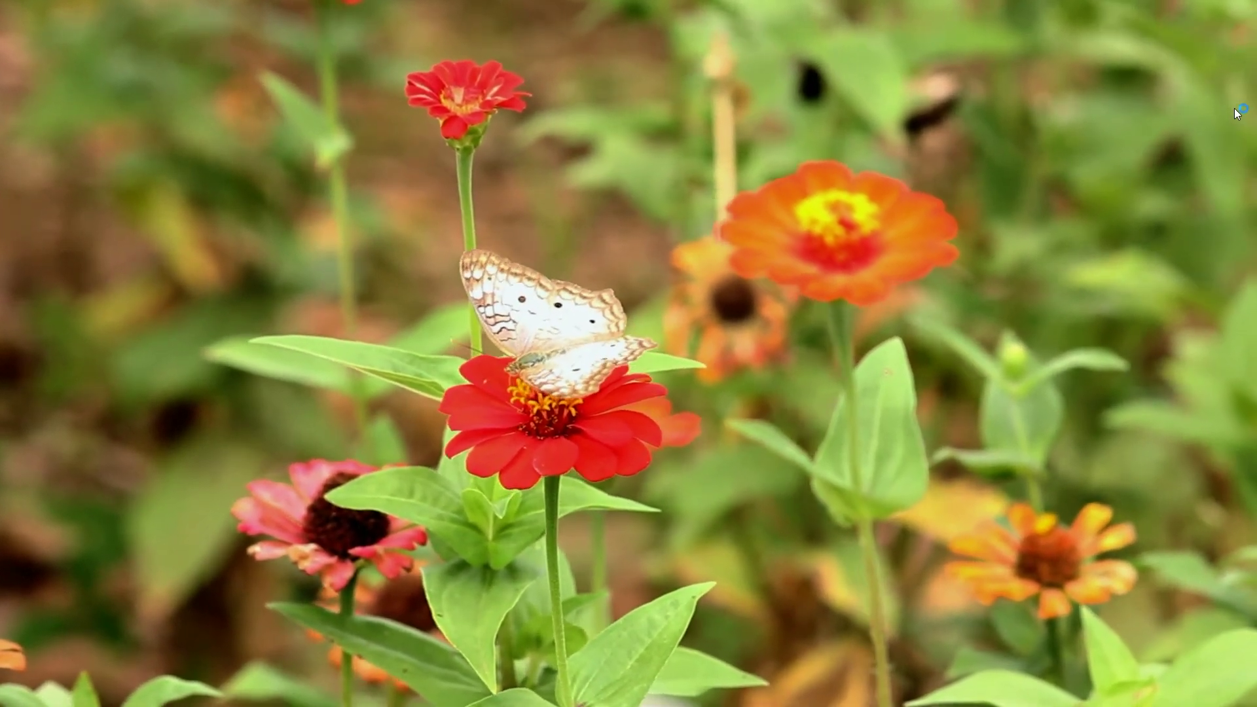
key(Escape)
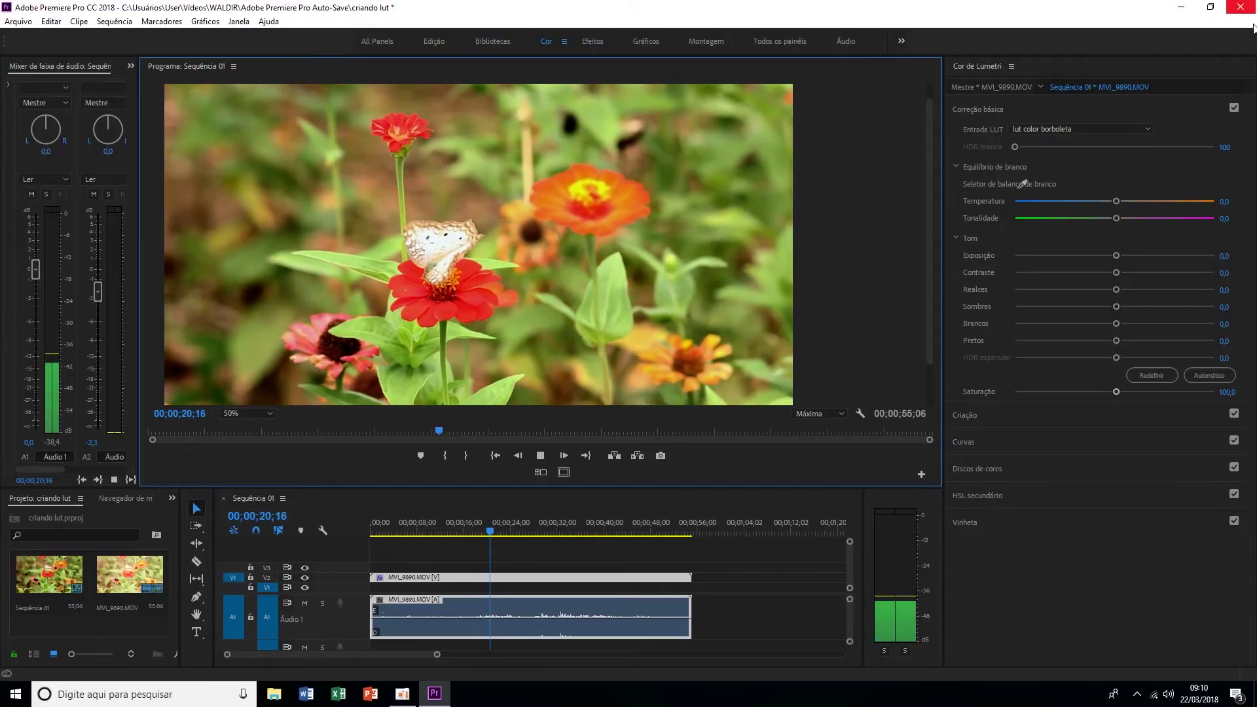
click(1235, 109)
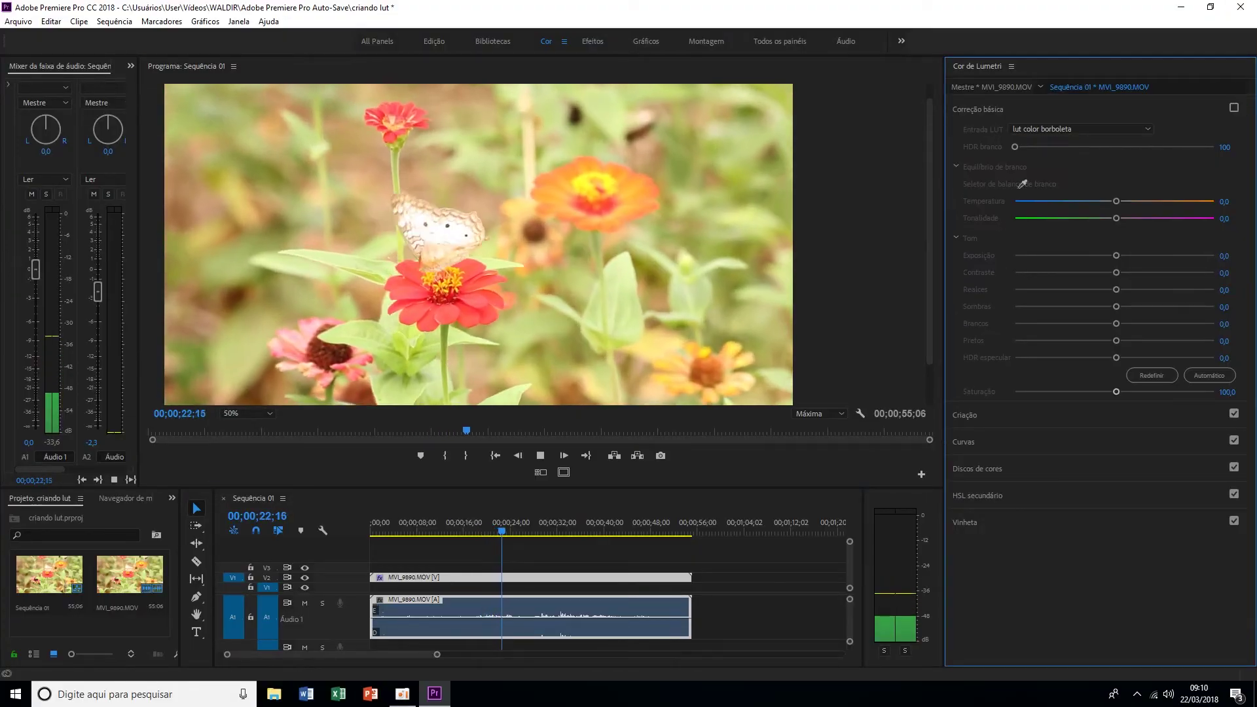
key(ctrl+grave)
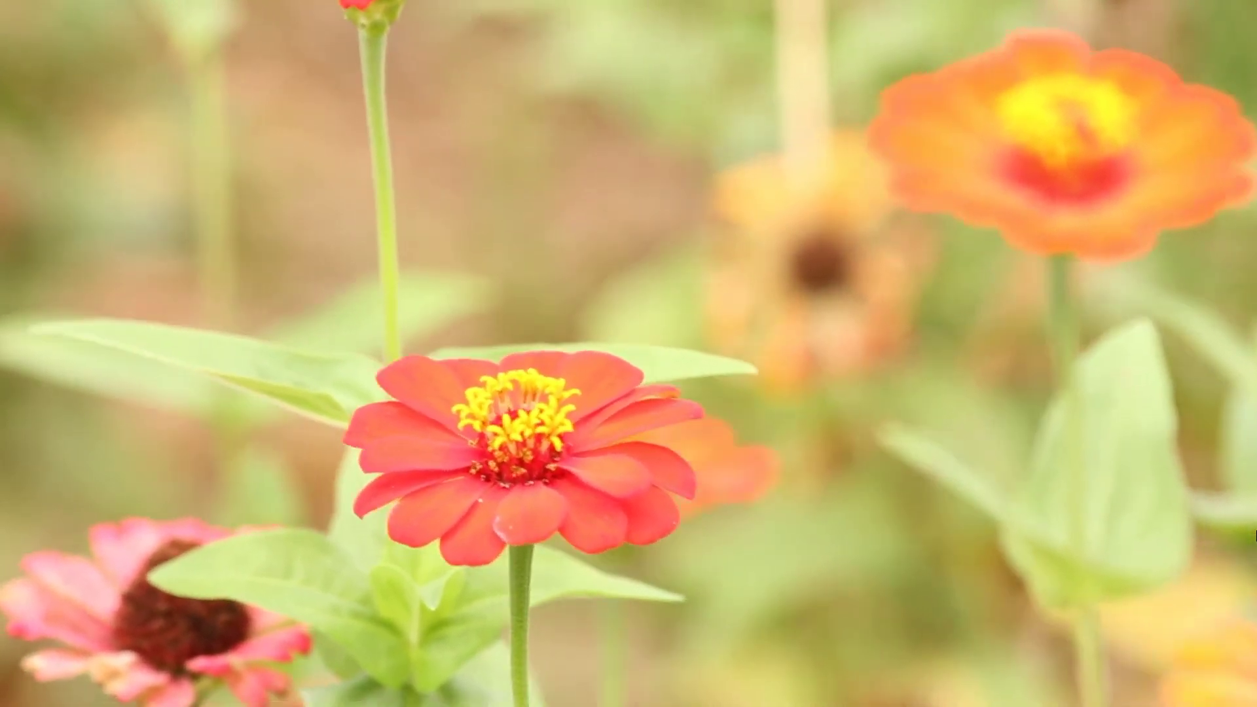
key(Escape)
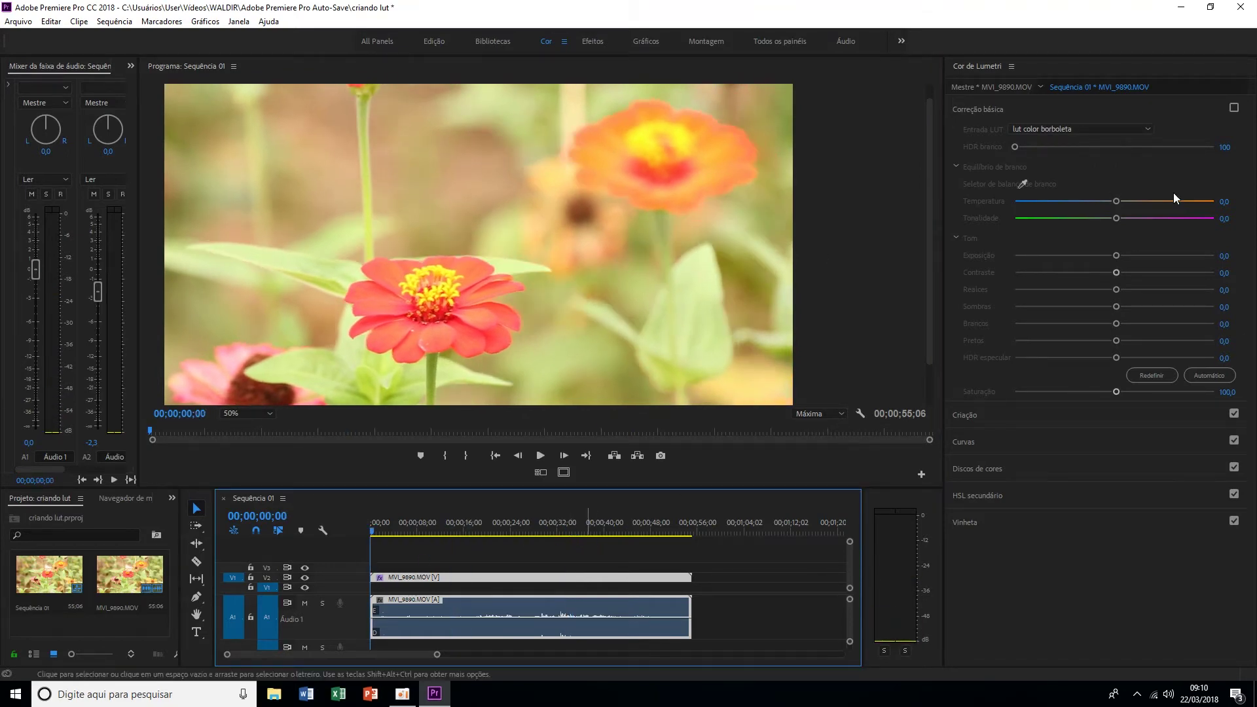
click(1235, 110)
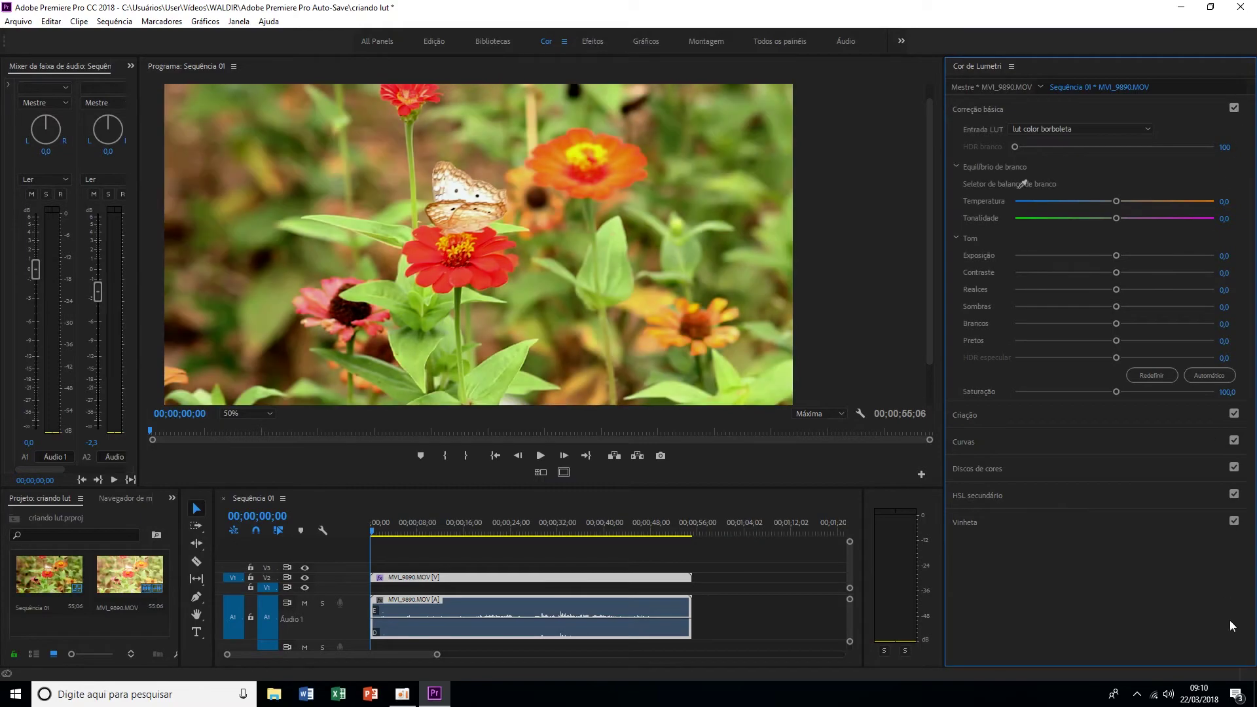
key(ctrl+grave)
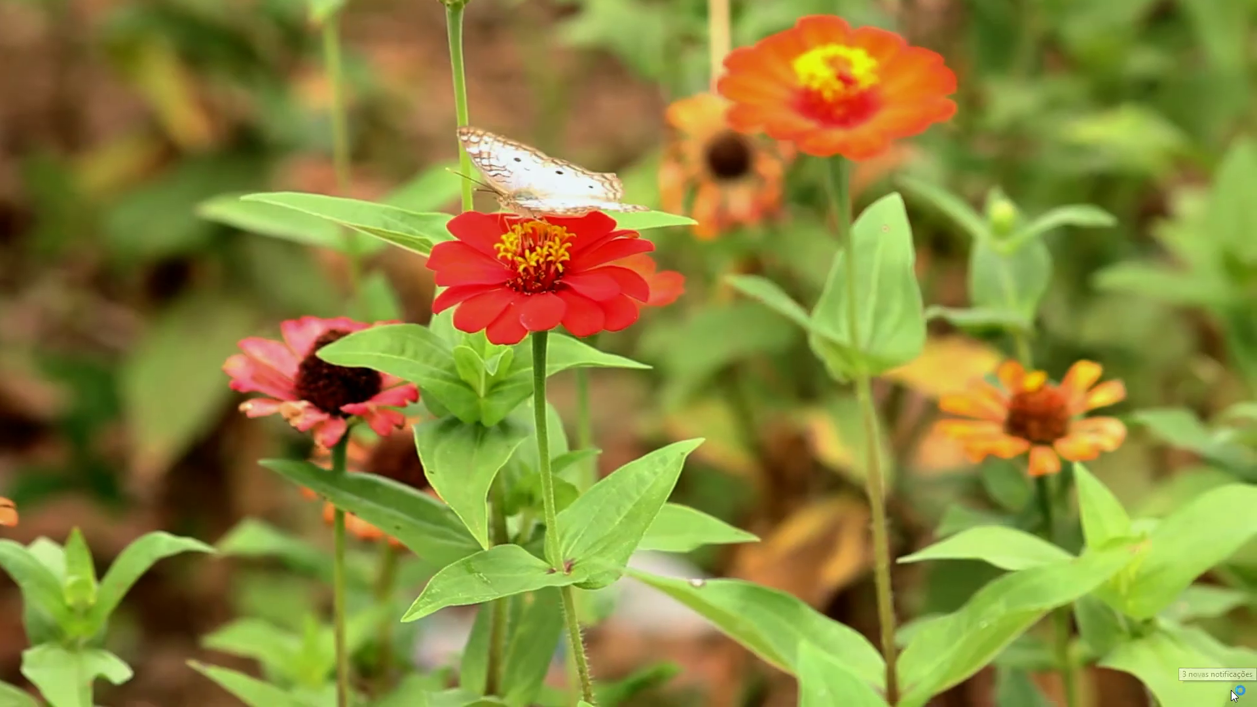